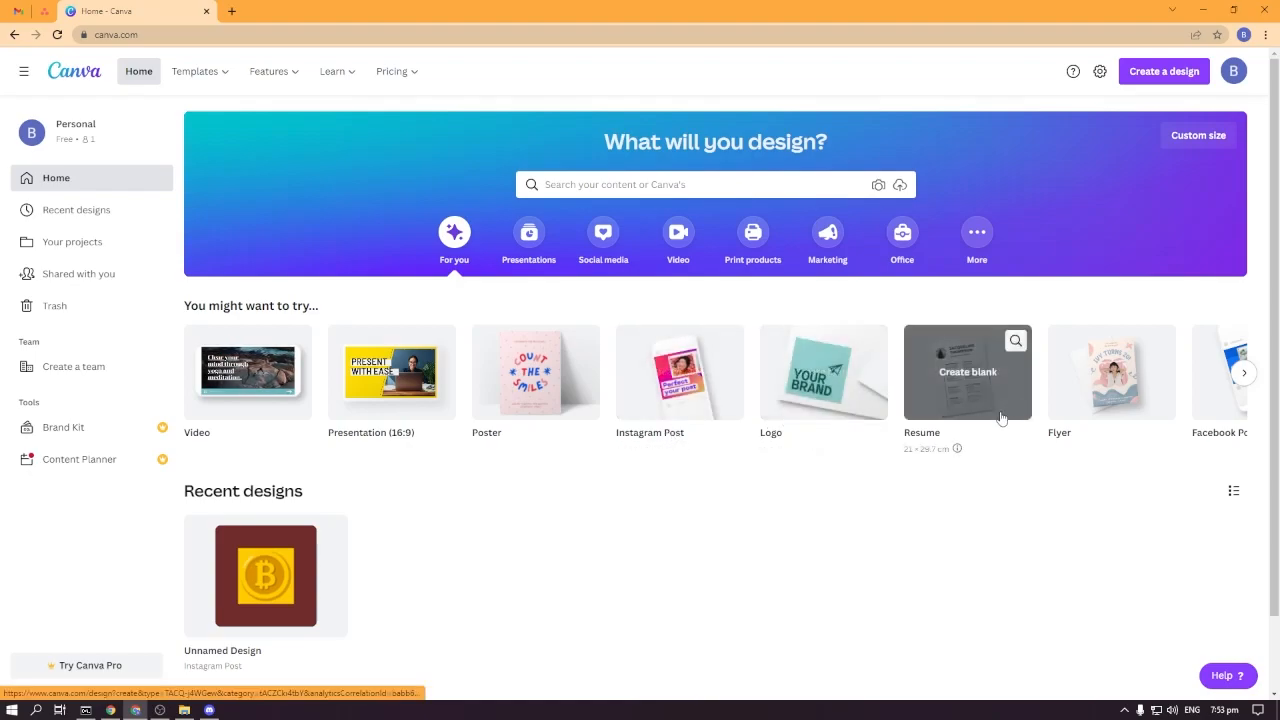
# Browse the suggested design types on the home page.
pyautogui.click(1244, 372)
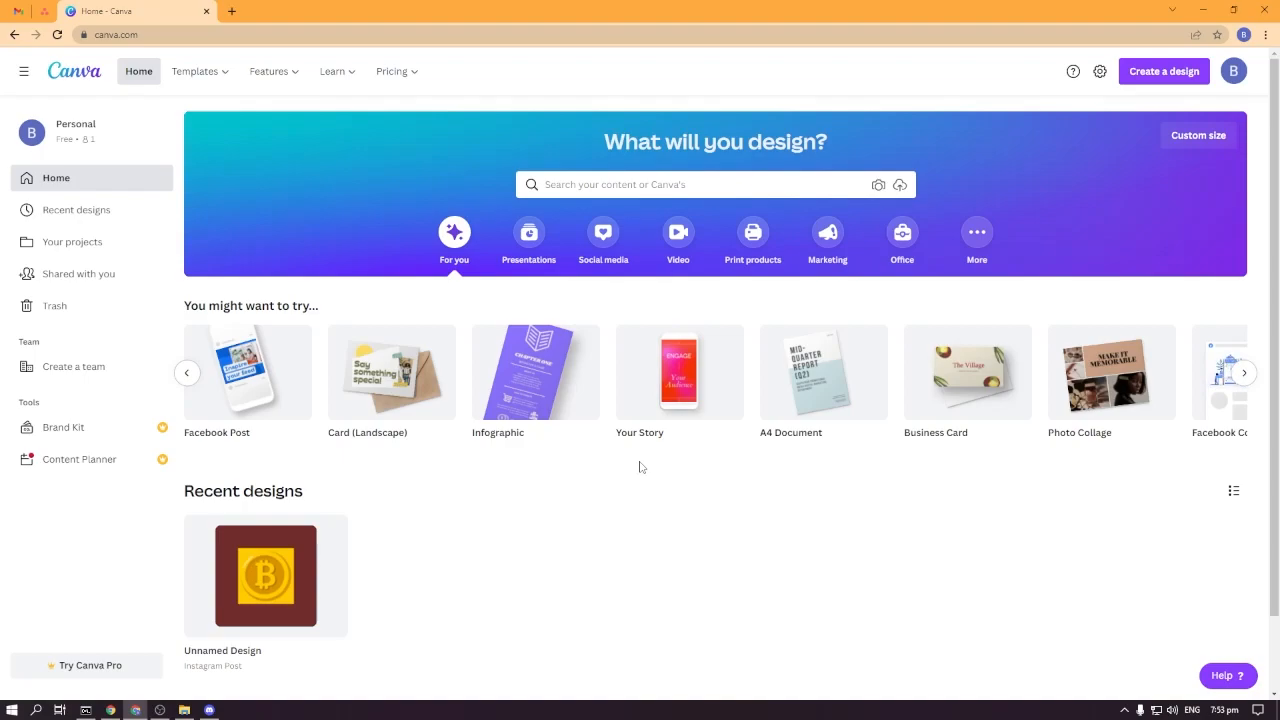
pyautogui.moveTo(860, 390)
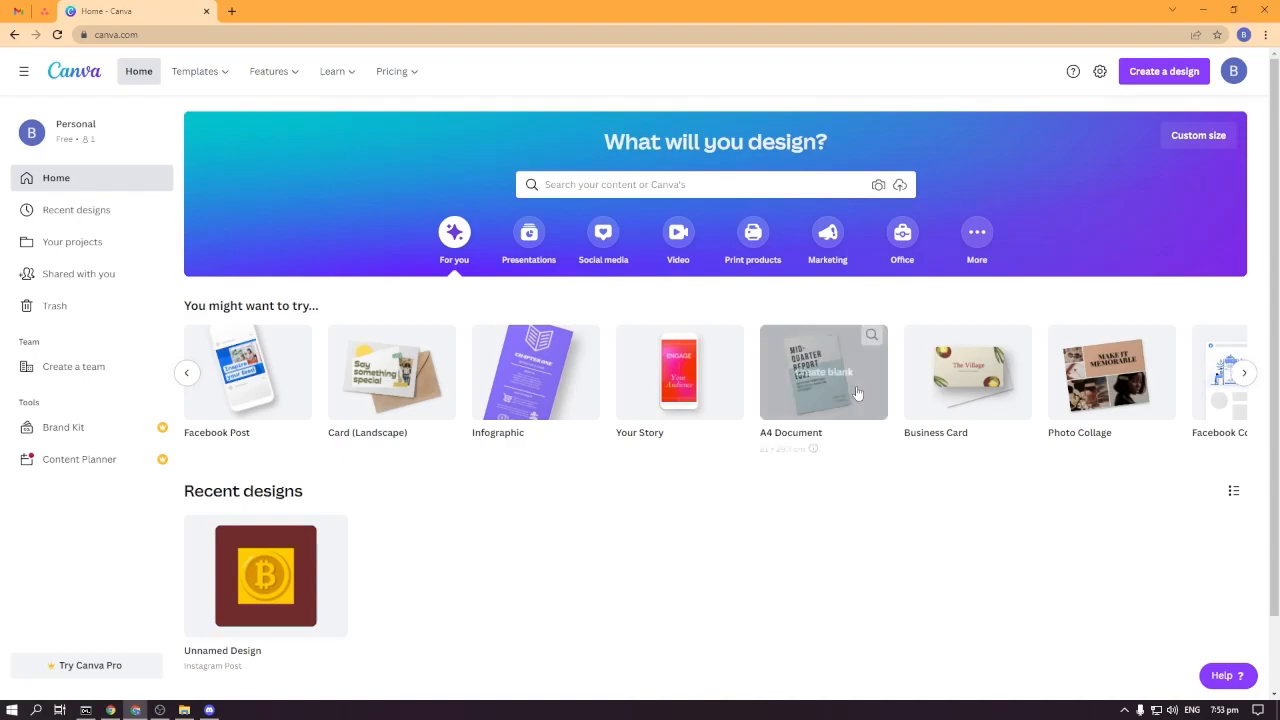
pyautogui.scroll(-1, 697, 494)
pyautogui.scroll(1, 627, 542)
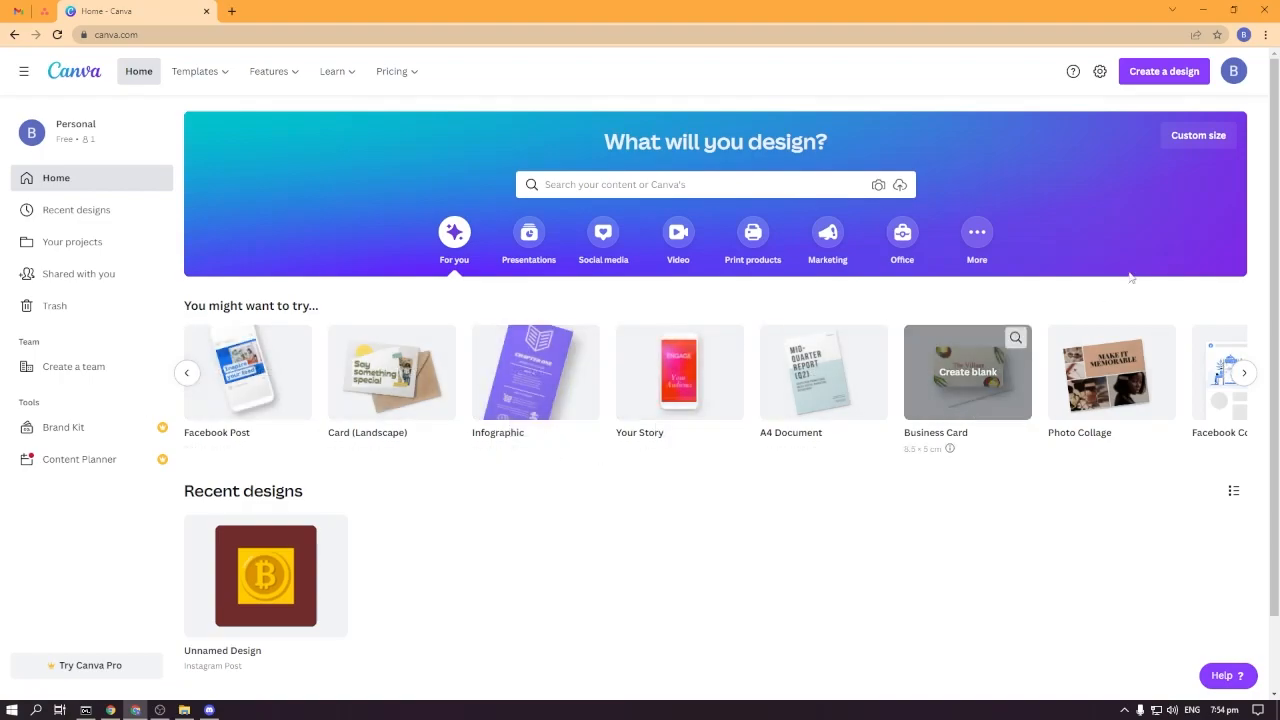
# Create a blank Instagram Post design and dismiss the collaboration tip.
pyautogui.click(1170, 142)
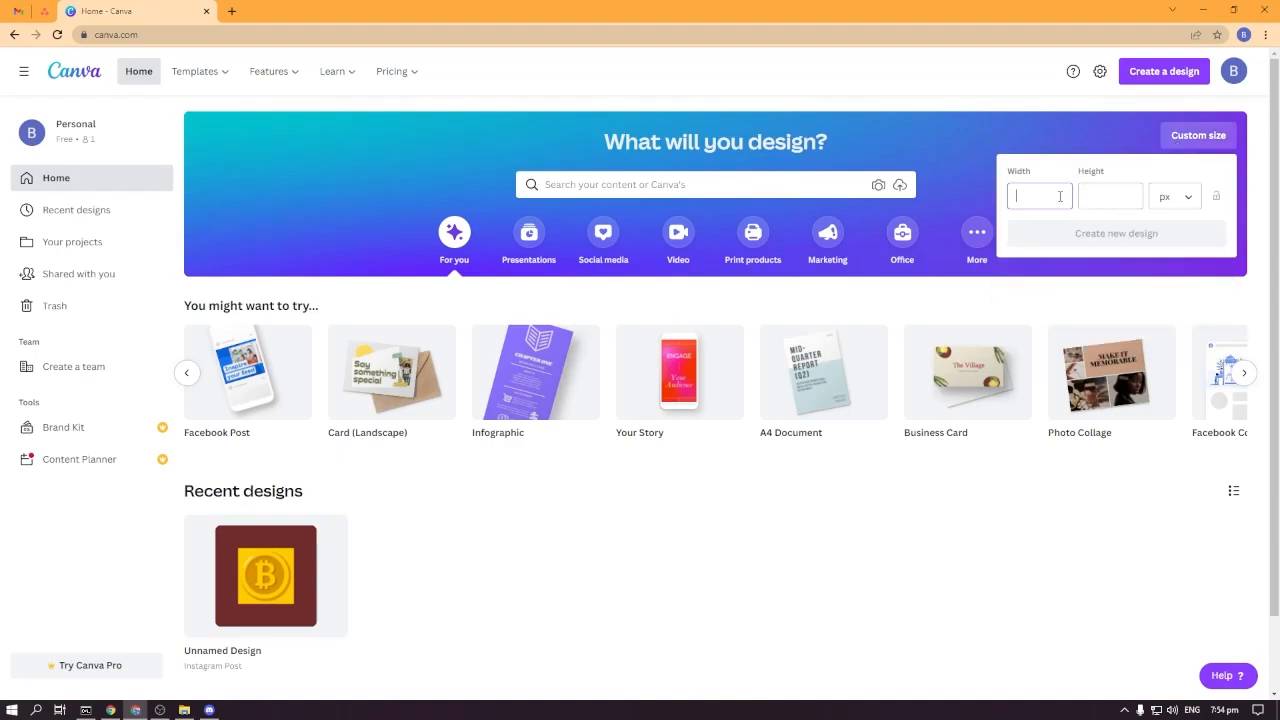
pyautogui.click(894, 529)
pyautogui.click(186, 372)
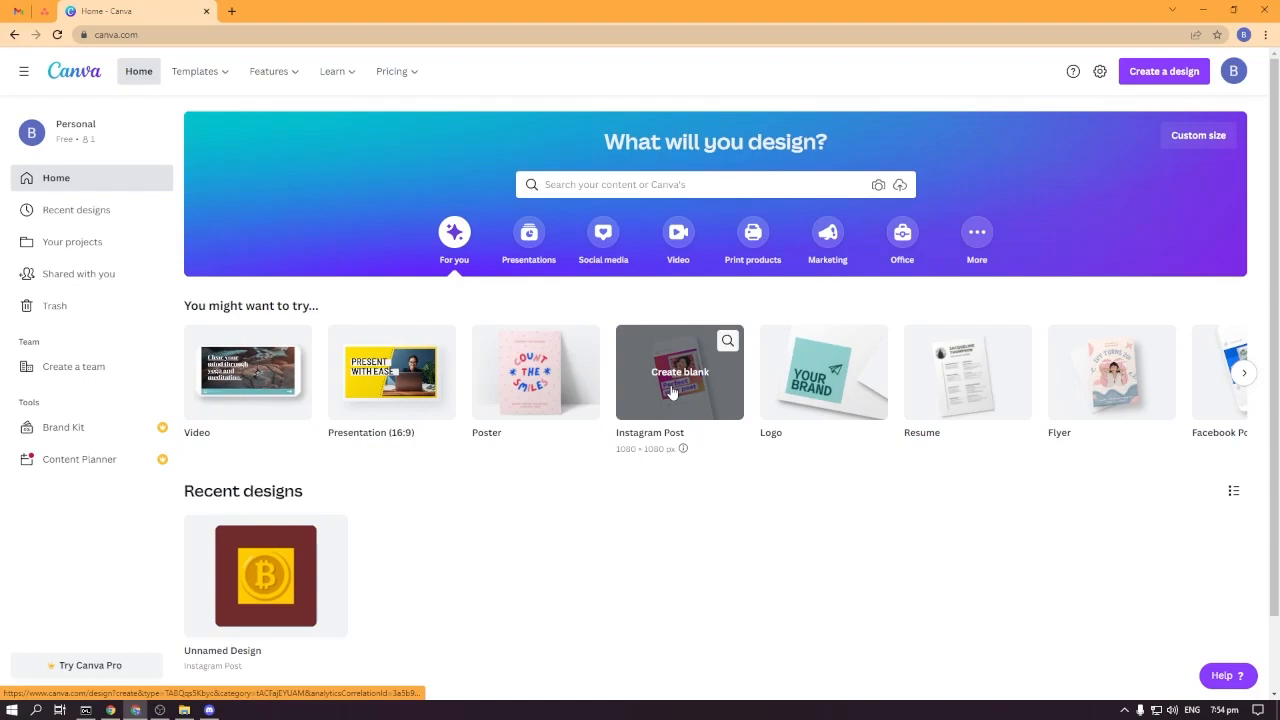
pyautogui.click(672, 390)
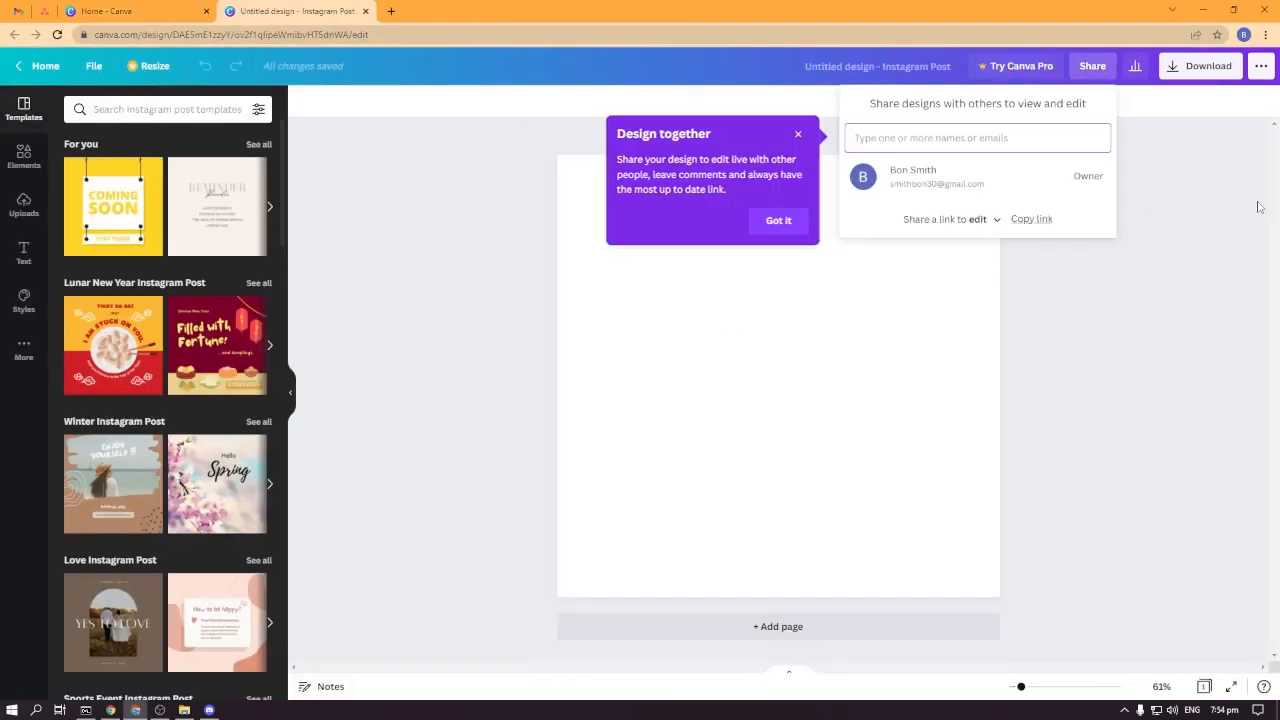
pyautogui.click(780, 221)
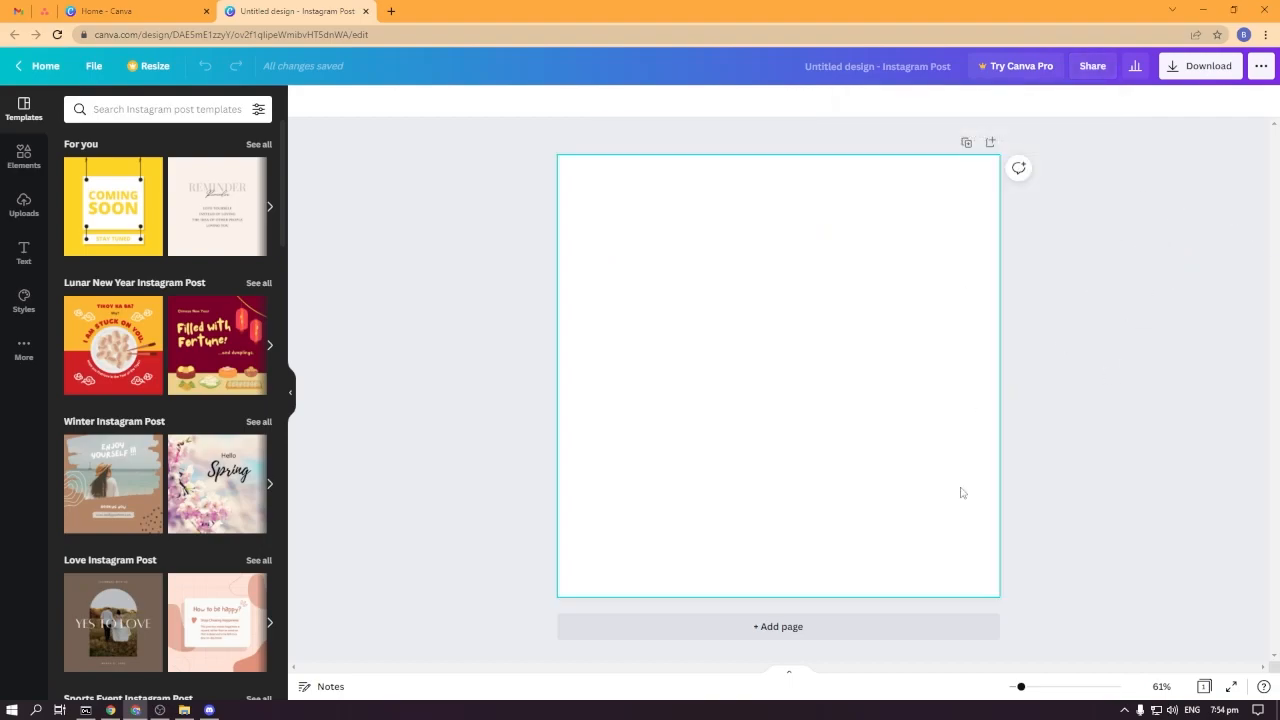
# Browse the additional apps and content sources available in the editor.
pyautogui.moveTo(1020, 690)
pyautogui.mouseDown()
pyautogui.moveTo(1006, 688)
pyautogui.moveTo(1091, 688)
pyautogui.moveTo(1022, 690)
pyautogui.mouseUp()
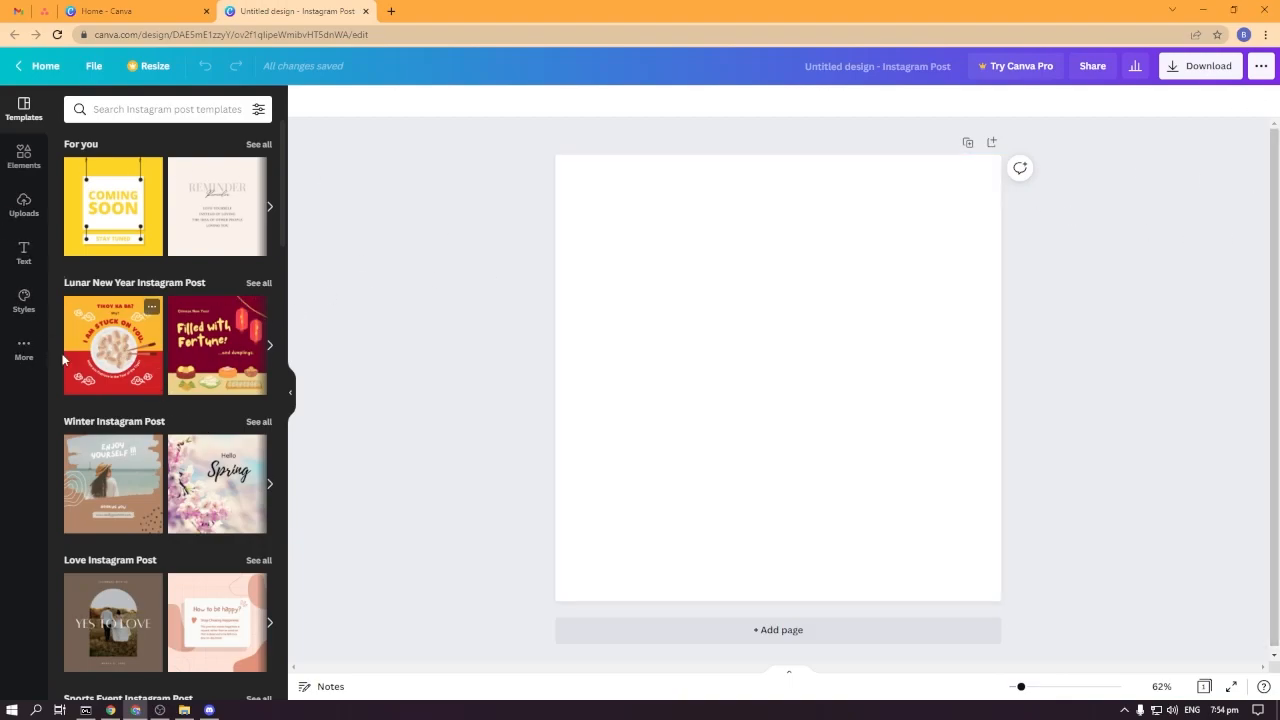
pyautogui.click(24, 348)
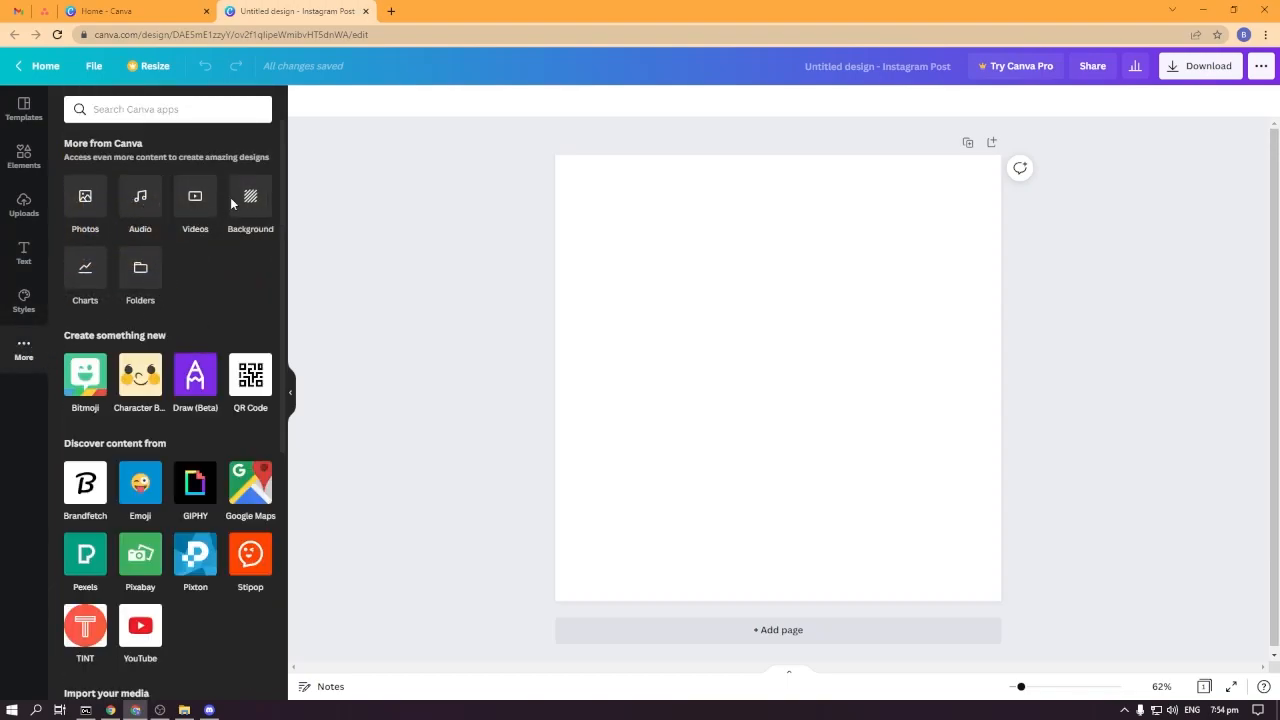
pyautogui.scroll(-3, 208, 356)
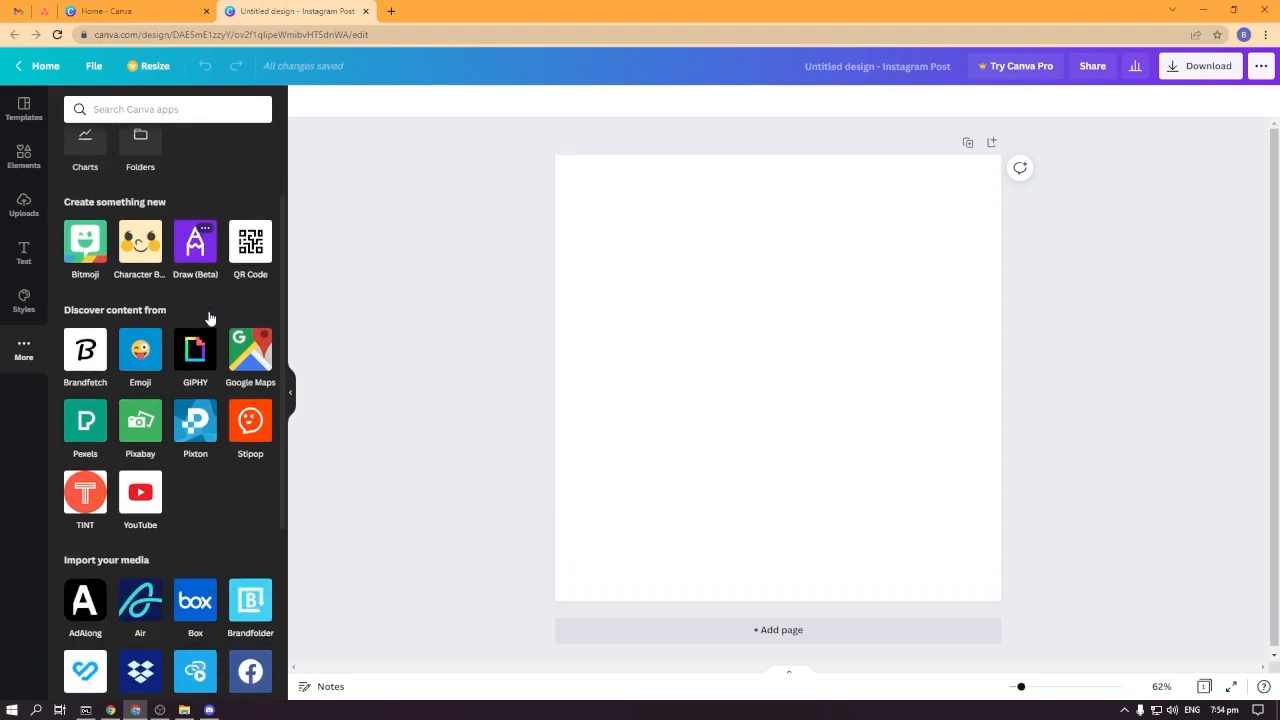
pyautogui.scroll(-2, 208, 356)
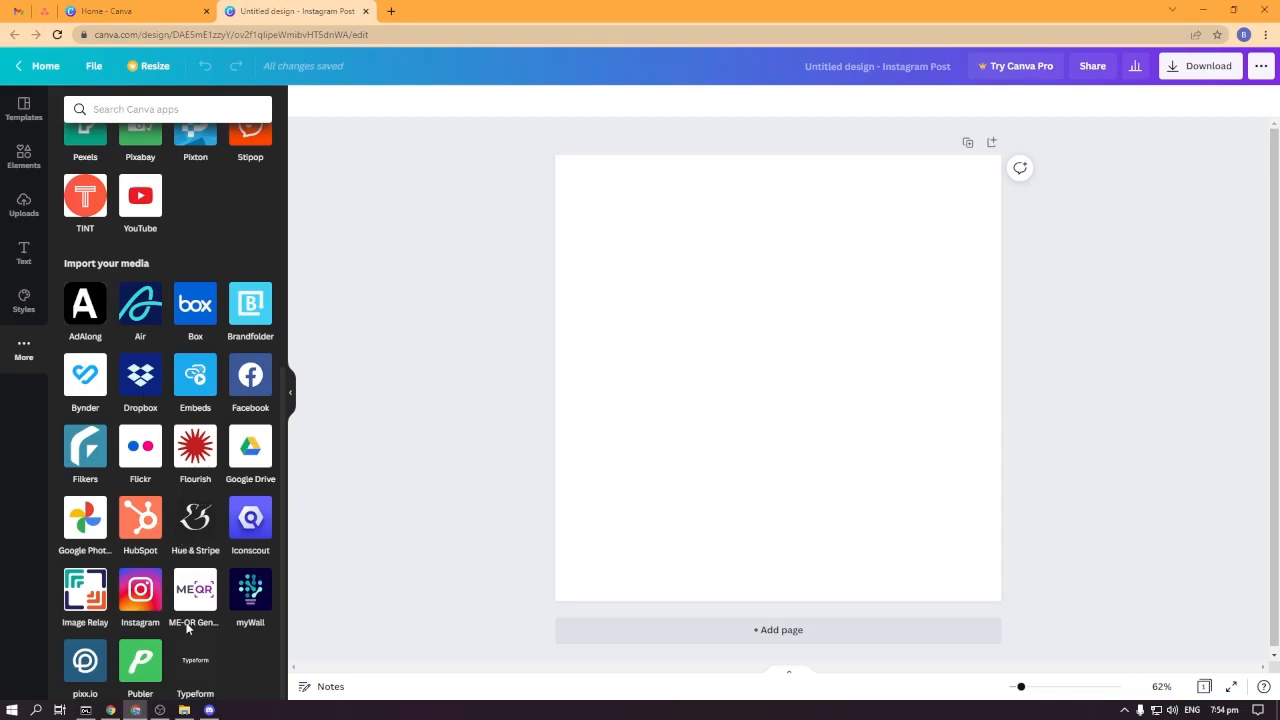
pyautogui.scroll(2, 148, 530)
pyautogui.scroll(1, 155, 450)
pyautogui.scroll(3, 160, 410)
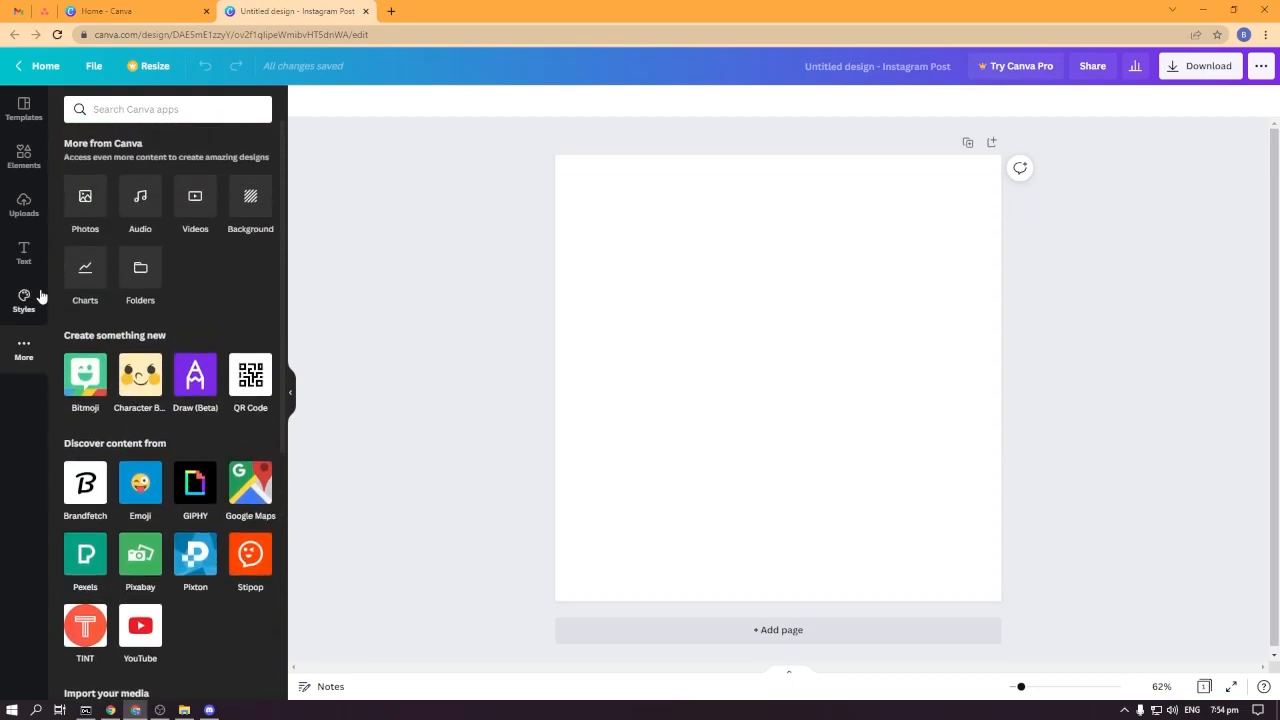
# Apply the Martel Heavy trending style to the page and undo it.
pyautogui.click(24, 298)
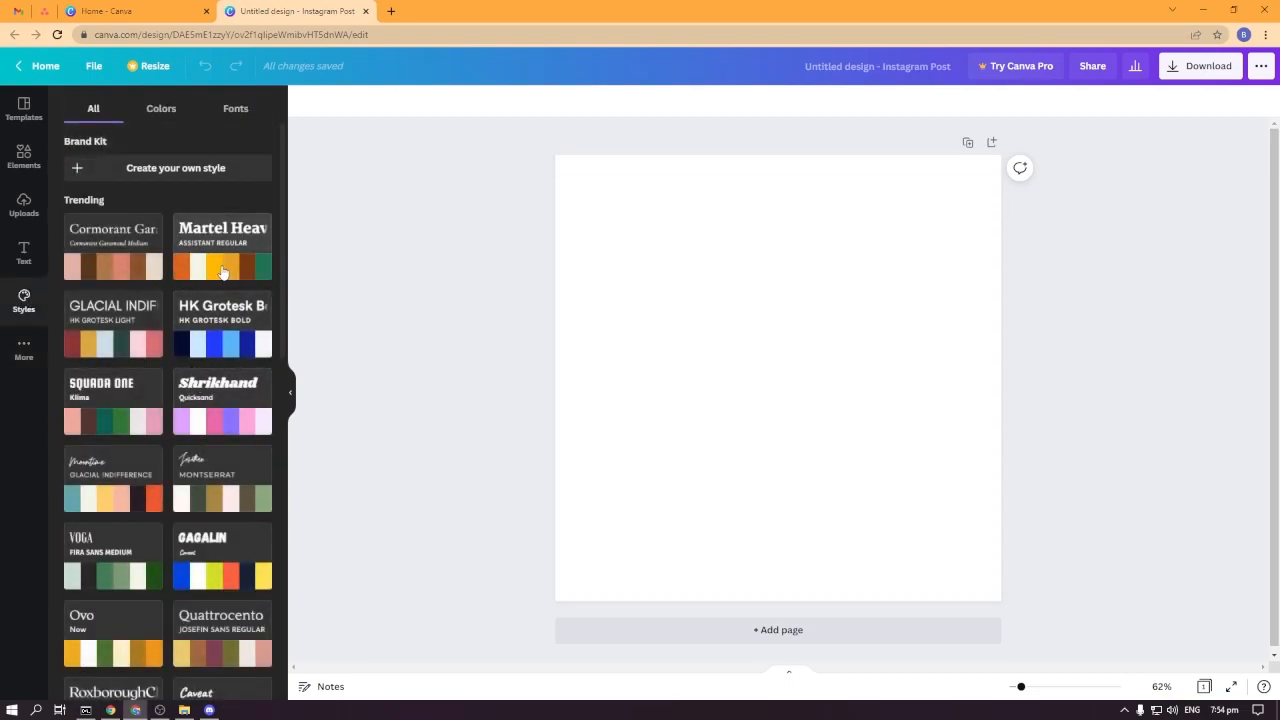
pyautogui.click(258, 272)
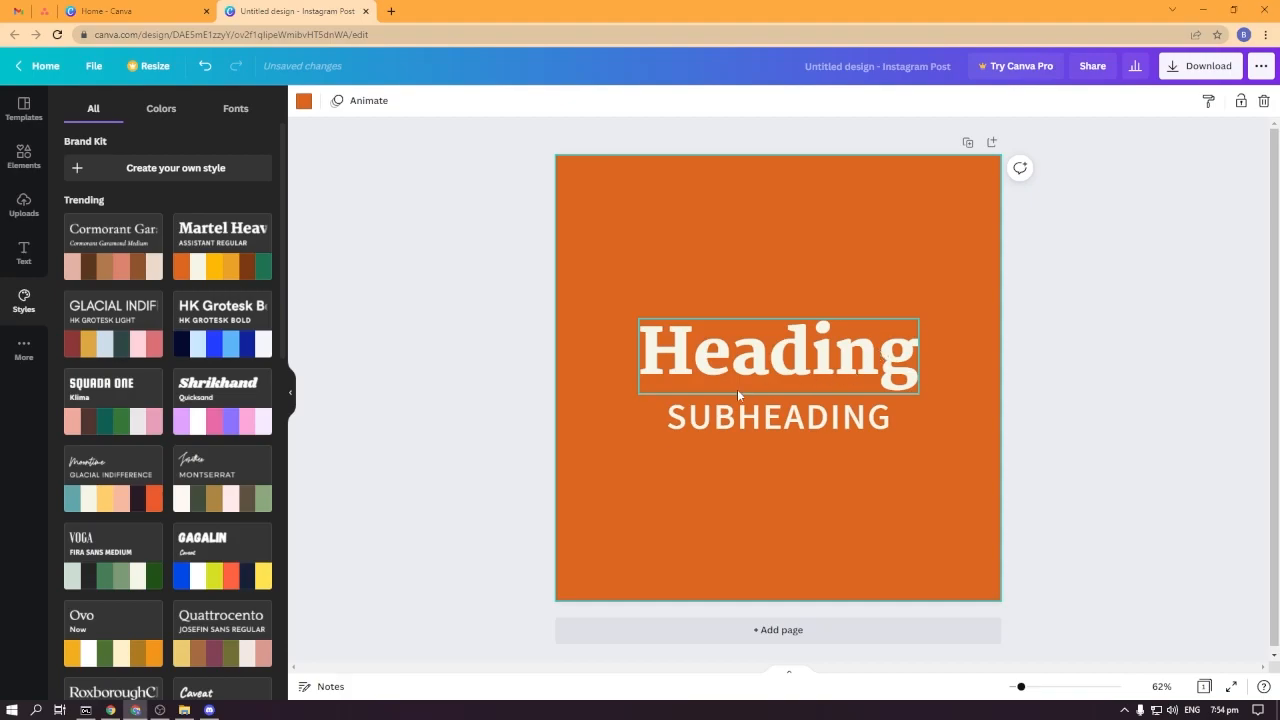
pyautogui.hotkey('ctrl', 'z')
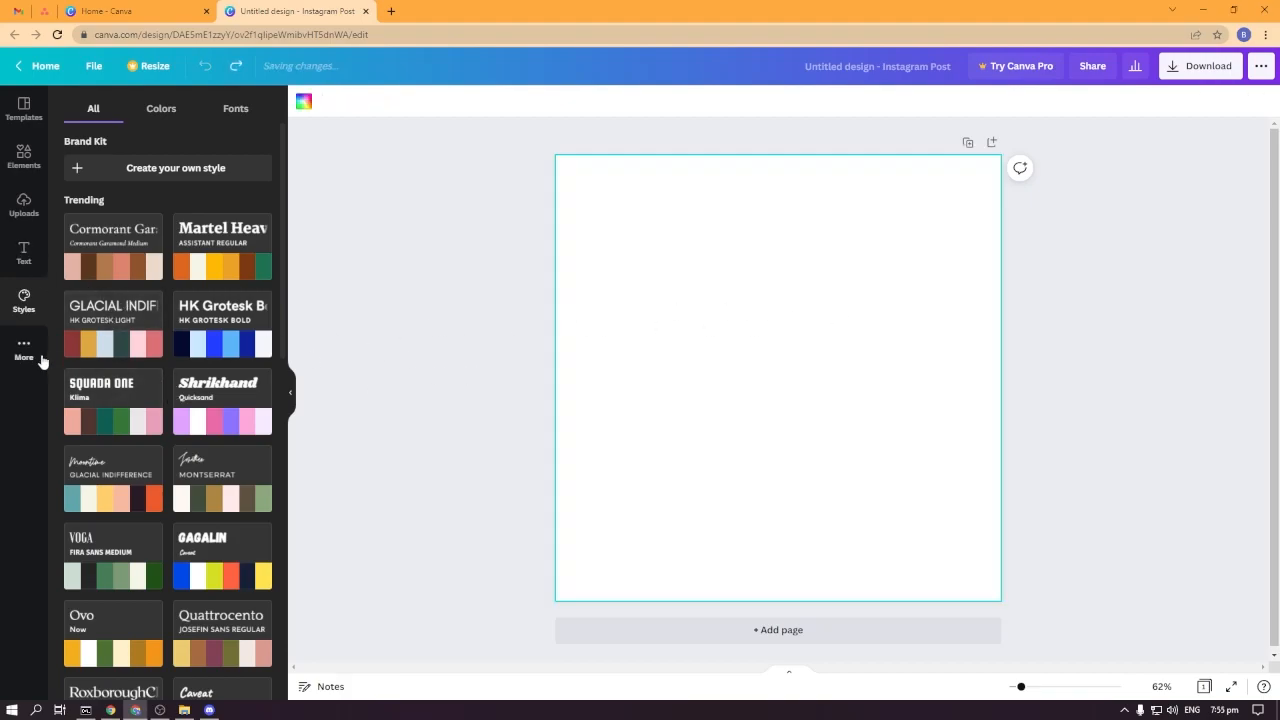
# Open the Elements panel and browse its categories.
pyautogui.click(23, 156)
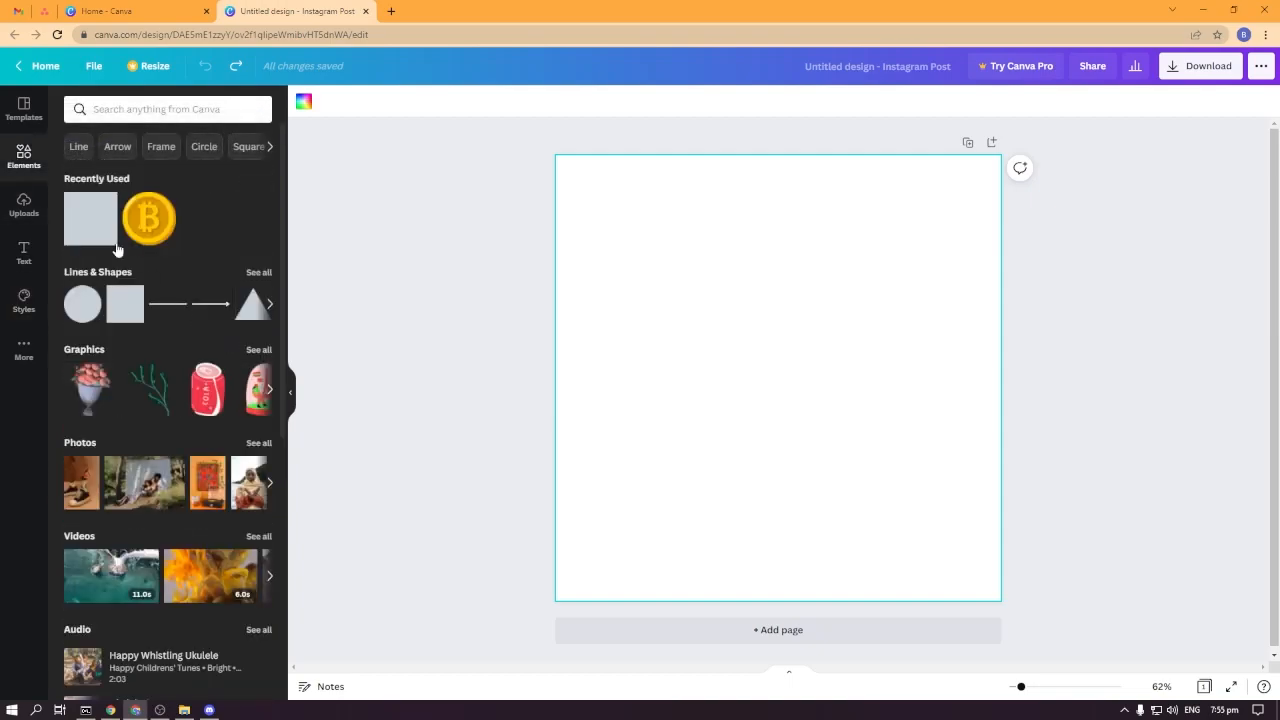
pyautogui.click(26, 152)
pyautogui.scroll(-1, 160, 344)
pyautogui.scroll(1, 158, 390)
pyautogui.scroll(-3, 155, 358)
pyautogui.scroll(3, 155, 358)
# Search the elements library for racoon and scroll through the results.
pyautogui.click(183, 110)
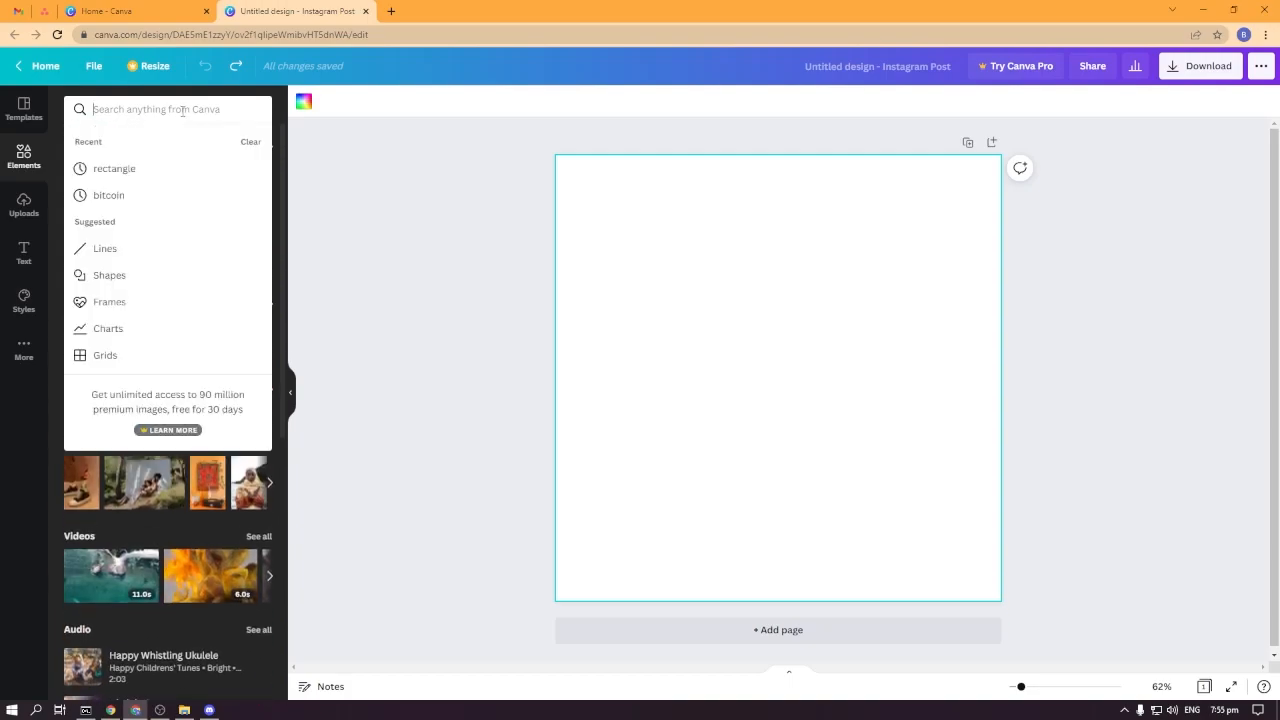
pyautogui.write('racoon')
pyautogui.press('Return')
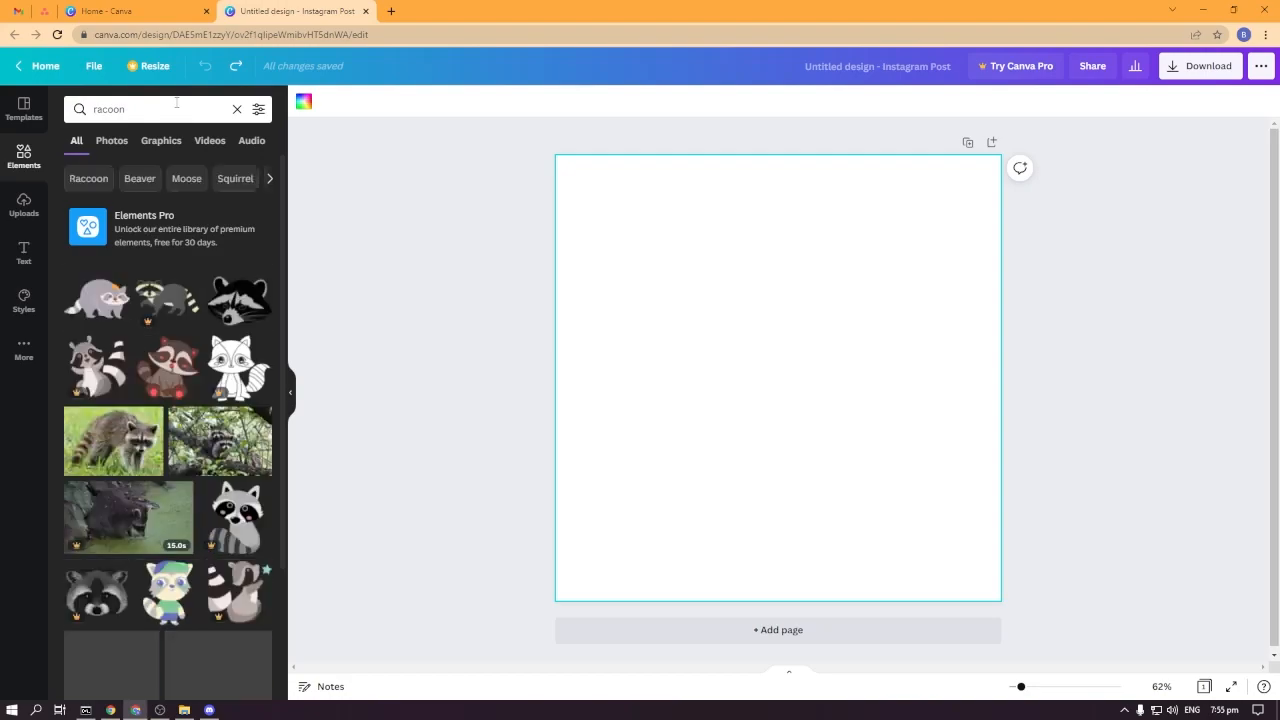
pyautogui.scroll(-1, 196, 389)
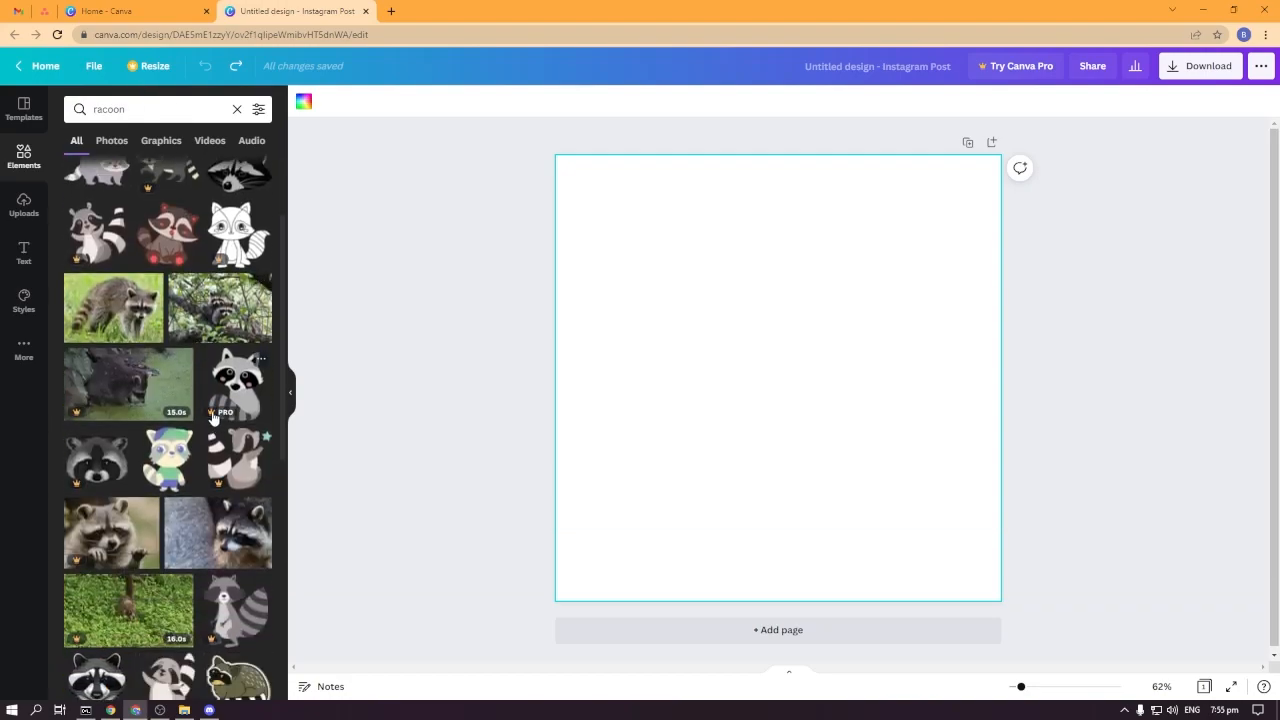
pyautogui.scroll(1, 213, 418)
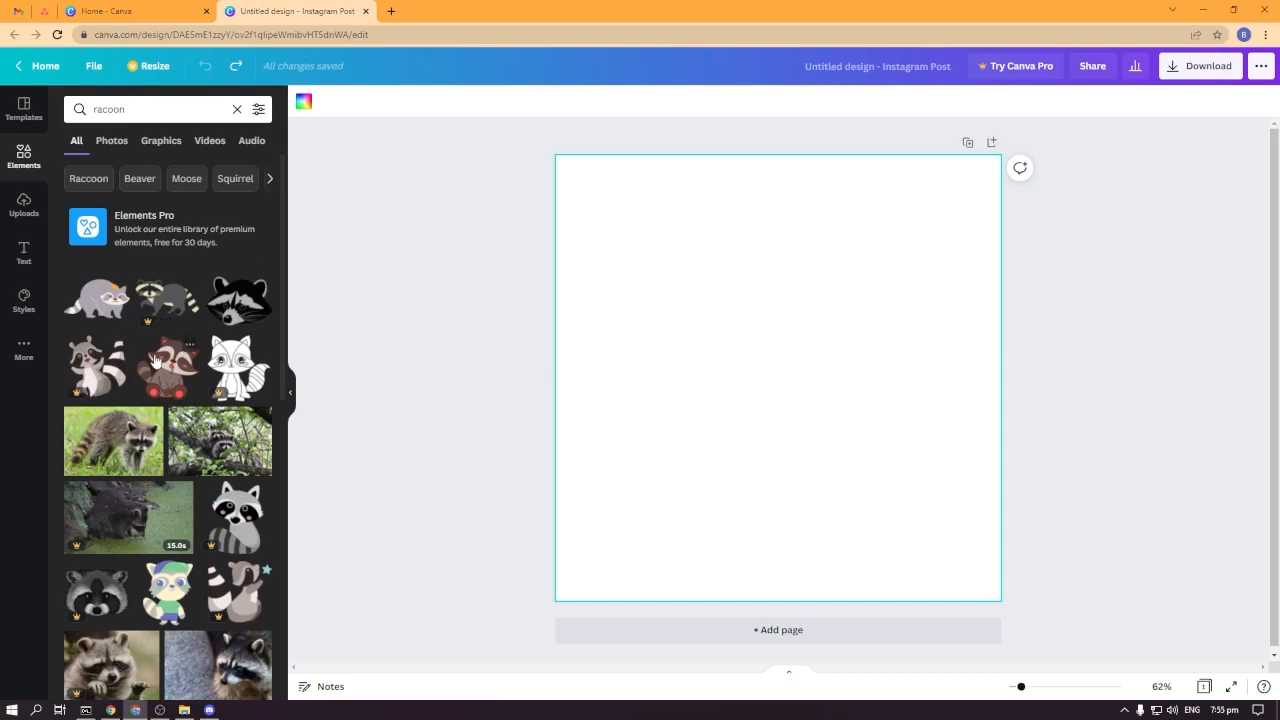
pyautogui.scroll(-4, 195, 372)
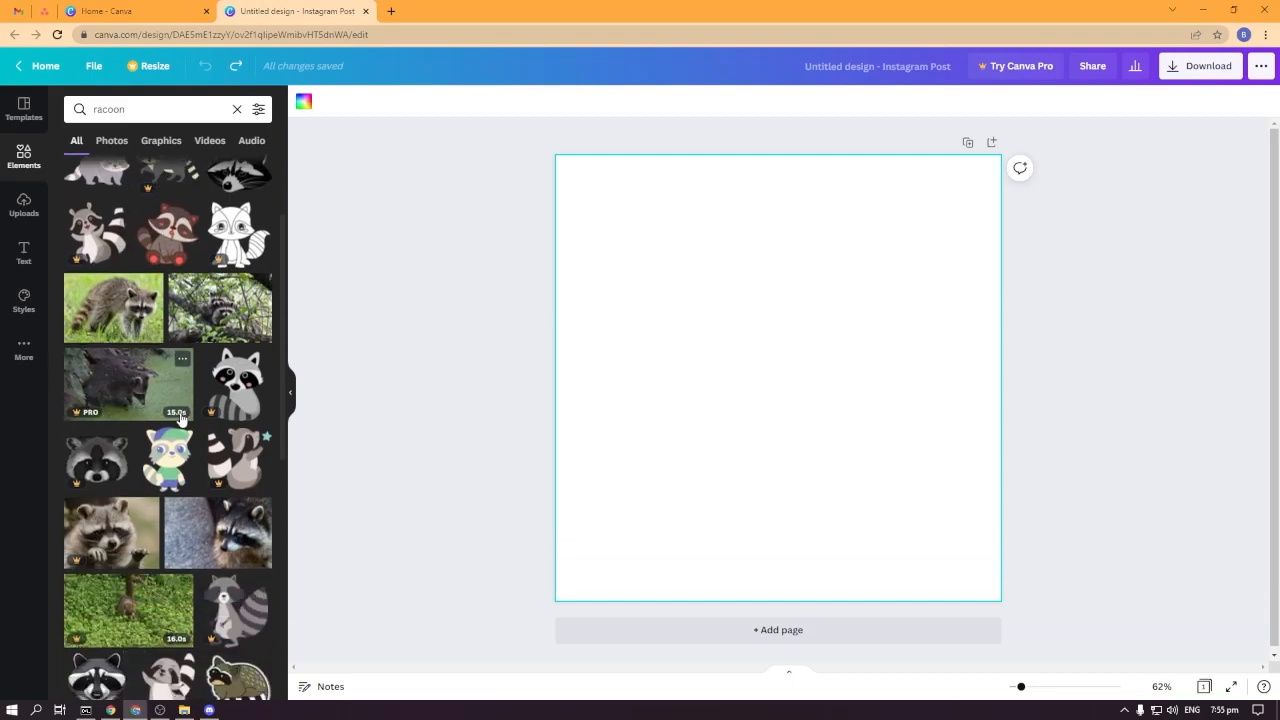
pyautogui.scroll(-3, 190, 430)
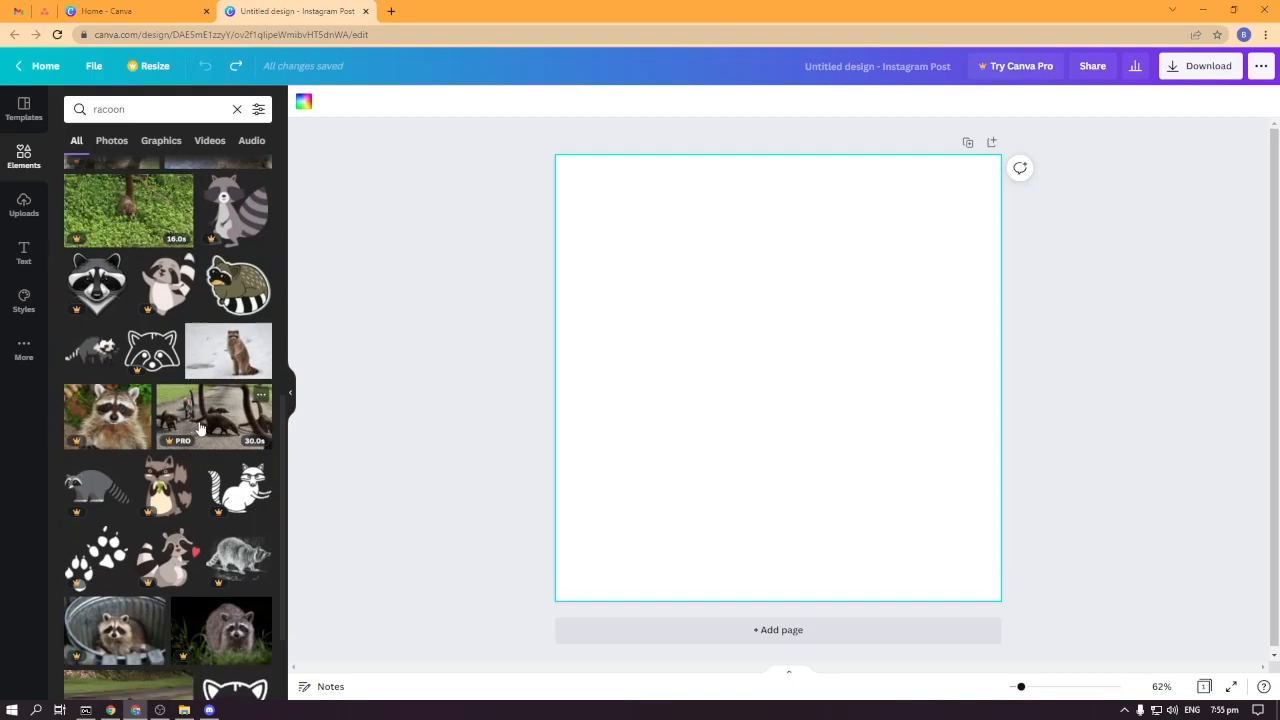
pyautogui.scroll(-4, 208, 437)
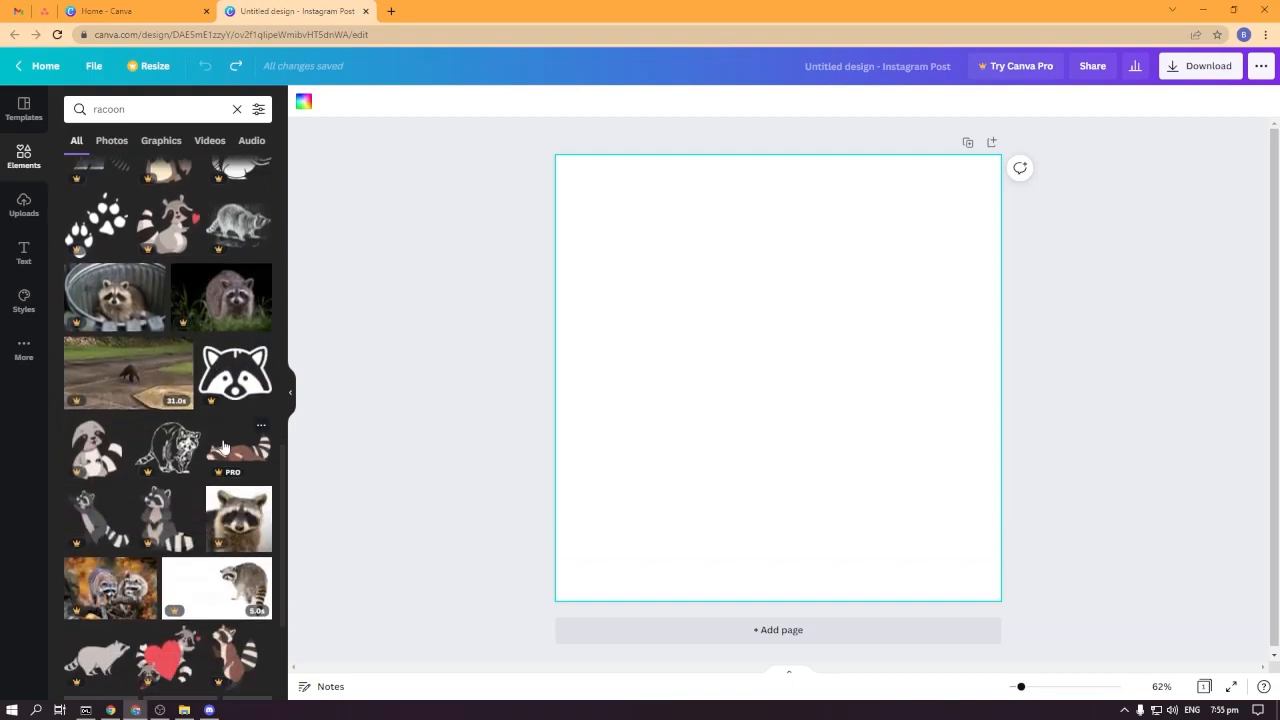
pyautogui.scroll(7, 229, 460)
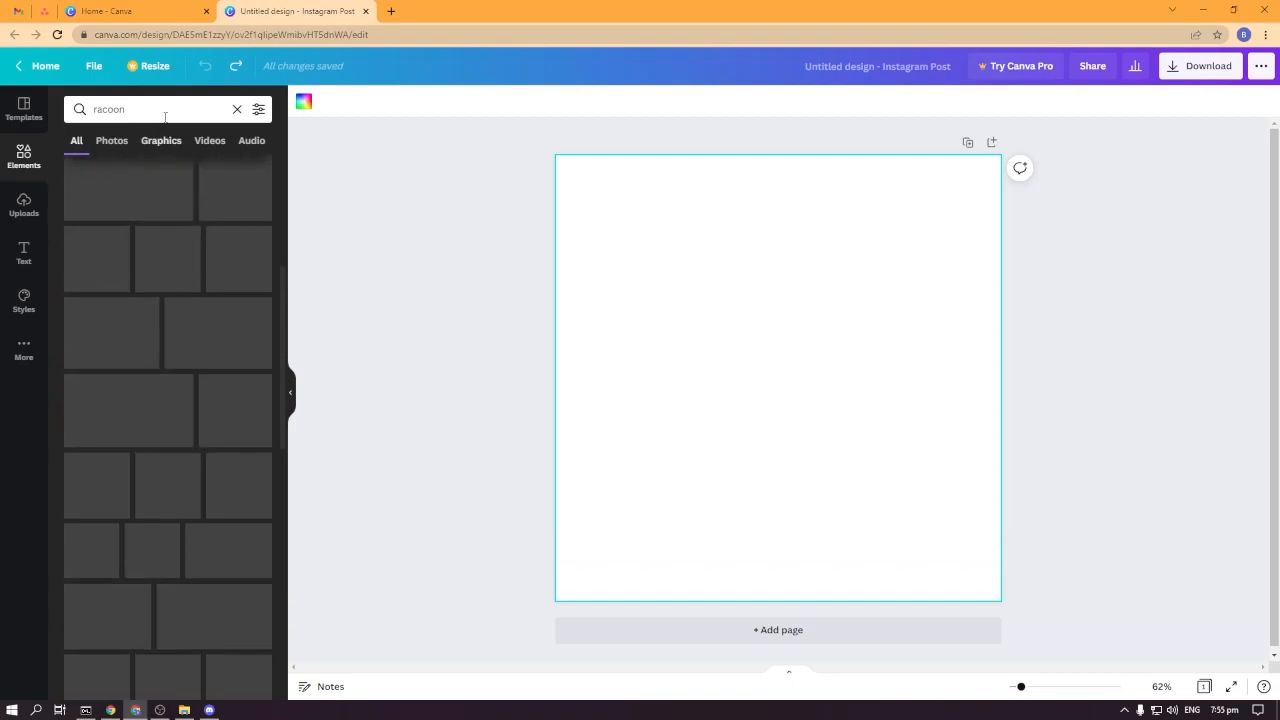
# Search the elements library for bitcoin and scroll through the results.
pyautogui.moveTo(158, 109); pyautogui.dragTo(3, 101)
pyautogui.write('bitcoin')
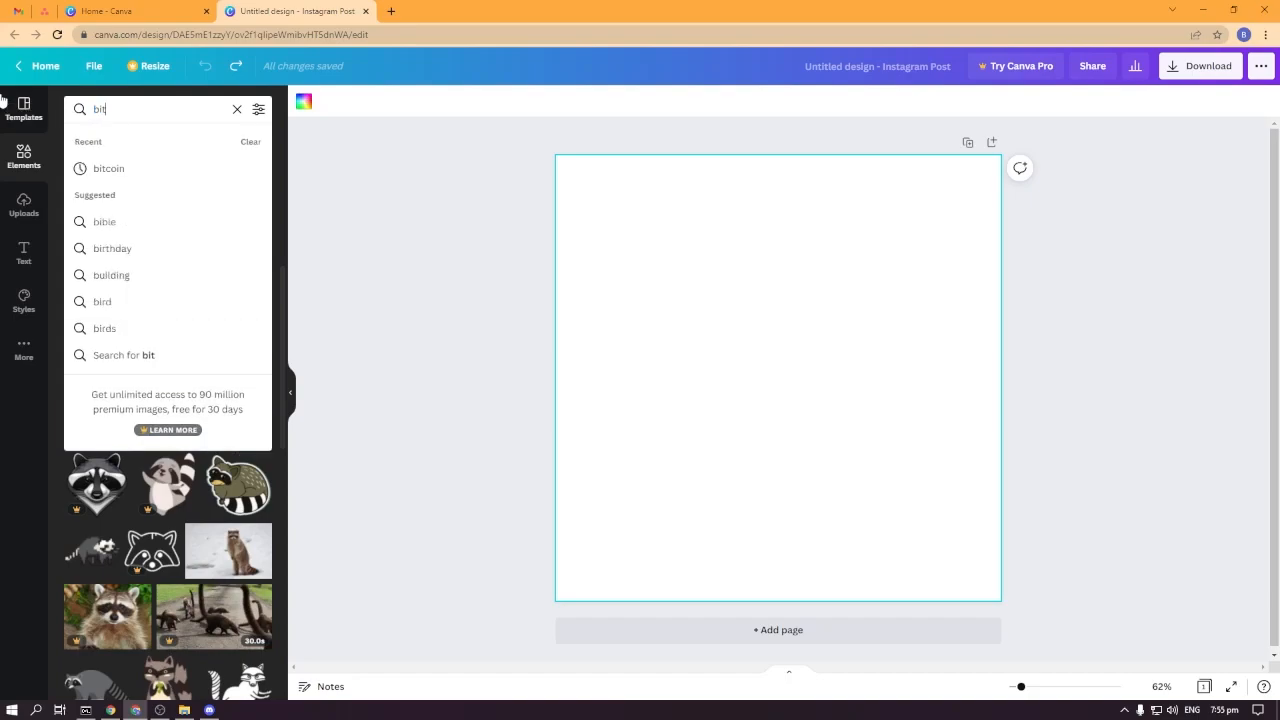
pyautogui.press('Return')
pyautogui.scroll(-2, 235, 378)
pyautogui.scroll(2, 232, 386)
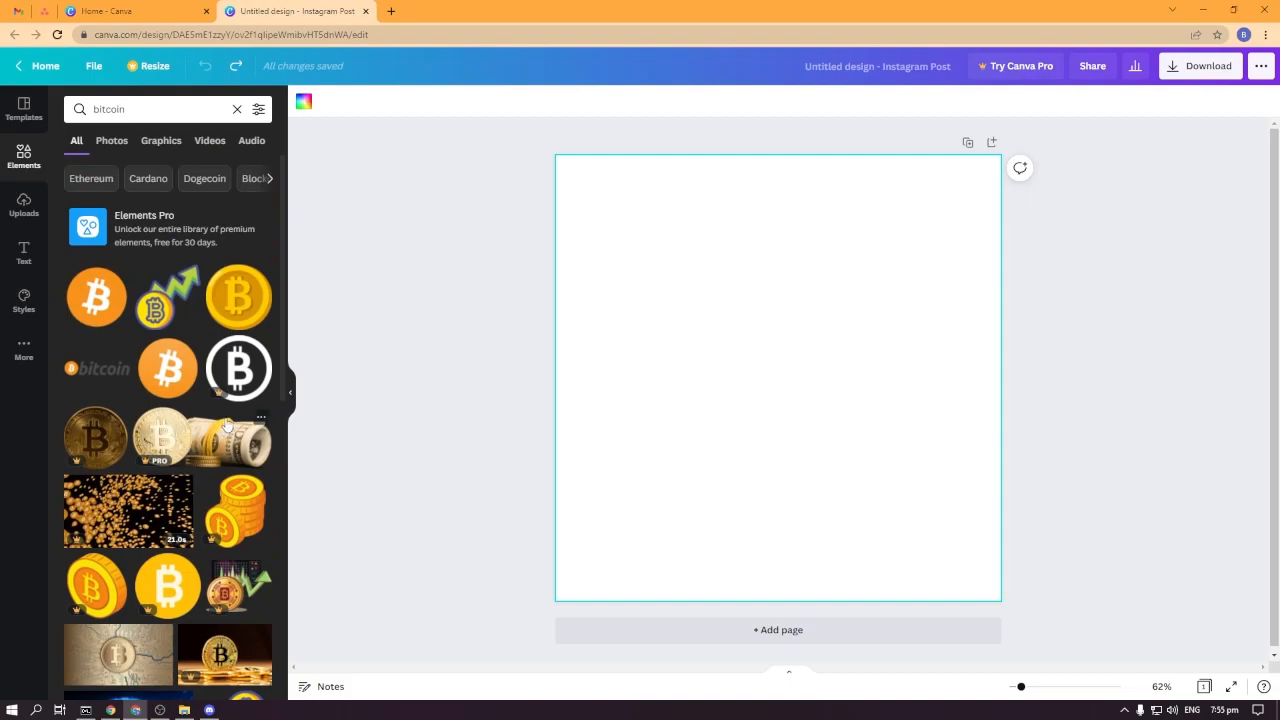
pyautogui.scroll(-4, 231, 388)
pyautogui.scroll(5, 193, 428)
# Compare the bitcoin results across the Photos, Graphics, Videos and Audio categories and the search filters.
pyautogui.click(109, 142)
pyautogui.click(153, 140)
pyautogui.click(208, 140)
pyautogui.click(251, 143)
pyautogui.click(114, 142)
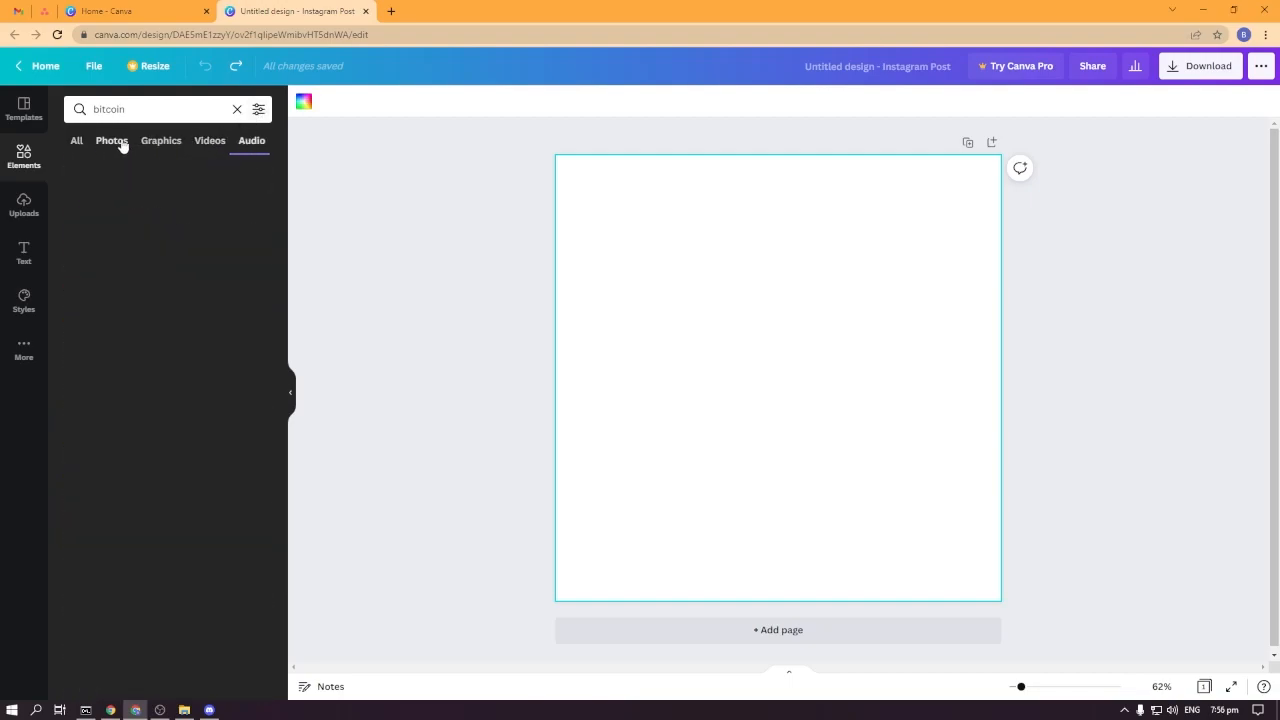
pyautogui.click(258, 109)
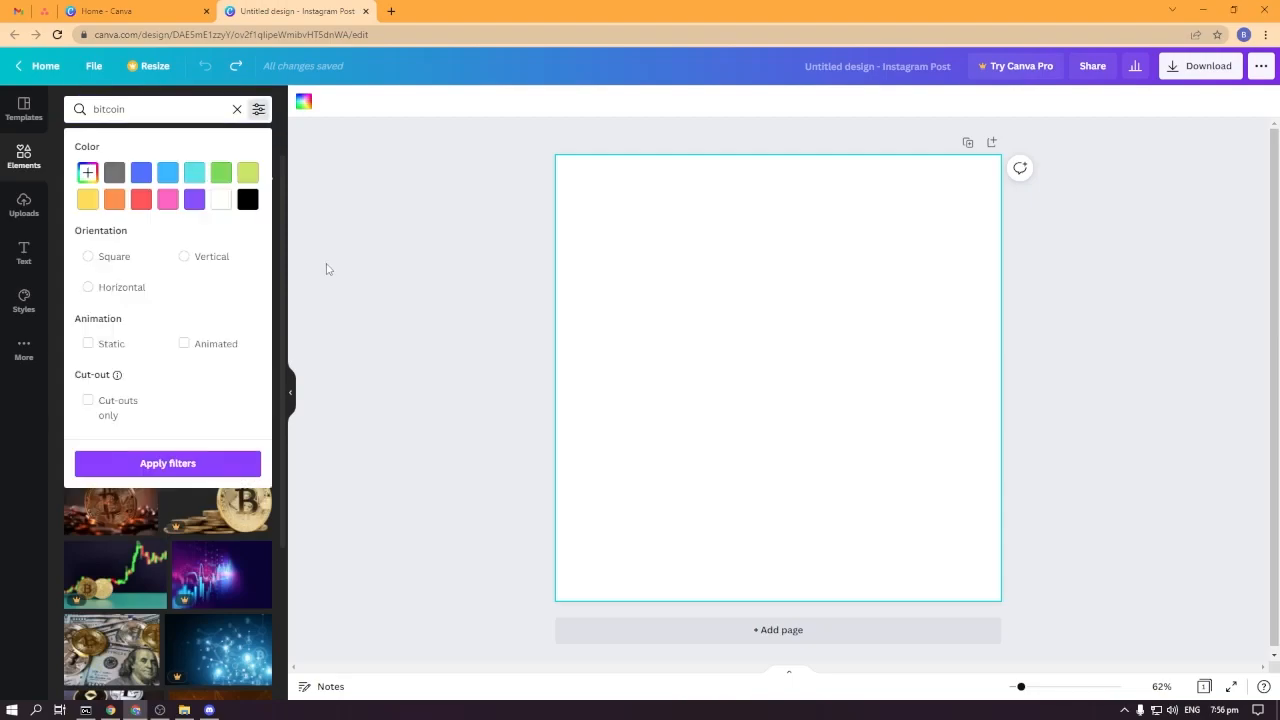
pyautogui.click(370, 269)
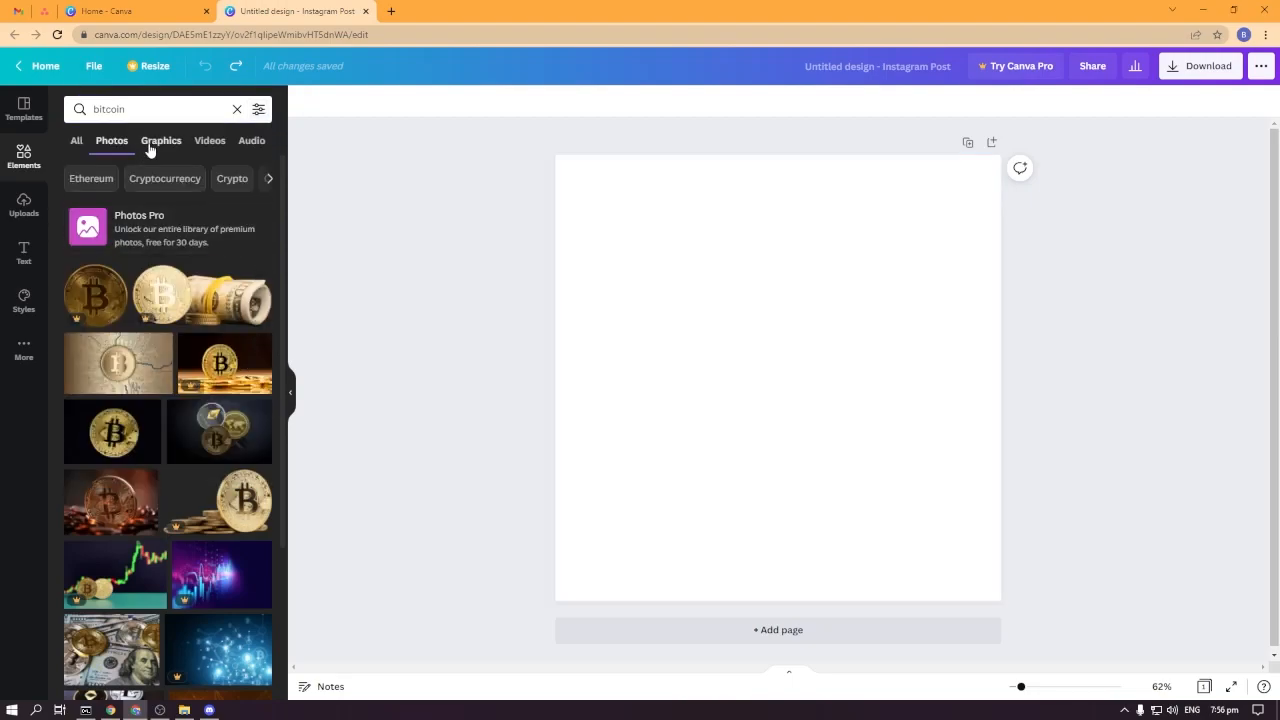
pyautogui.click(80, 143)
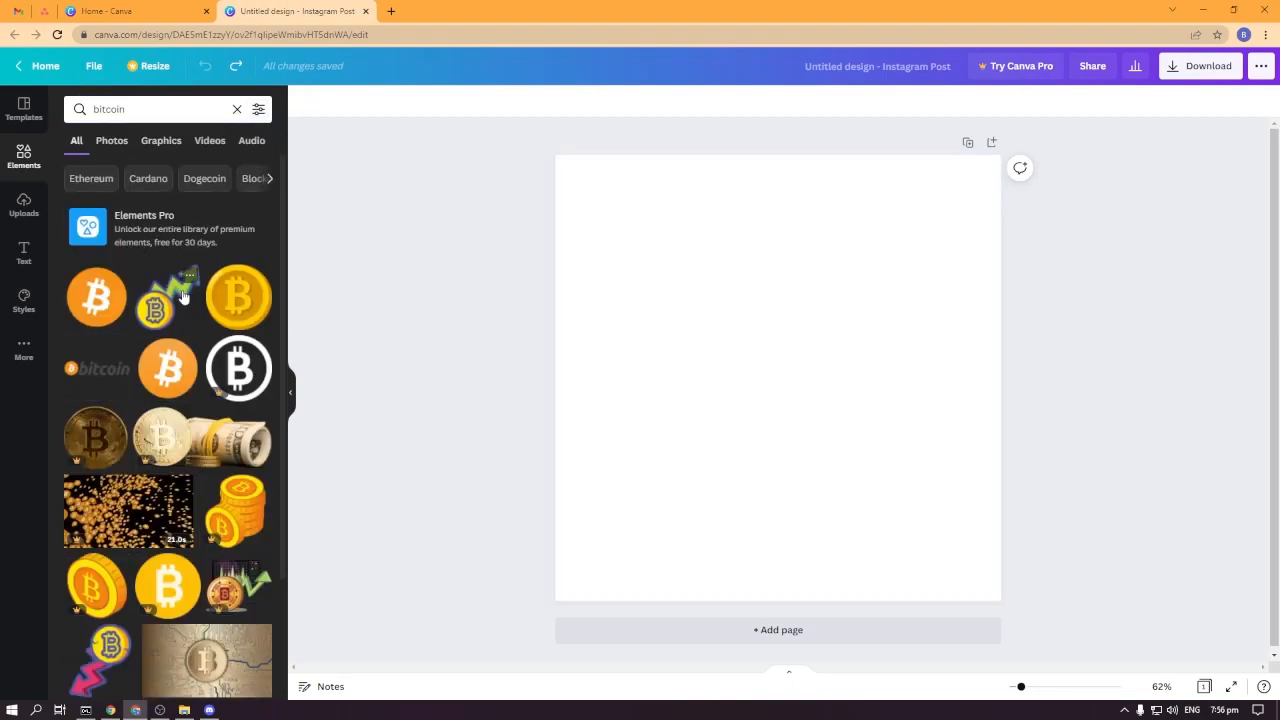
# Add the yellow bitcoin coin graphic to the page and shrink it to about half the page width.
pyautogui.click(248, 300)
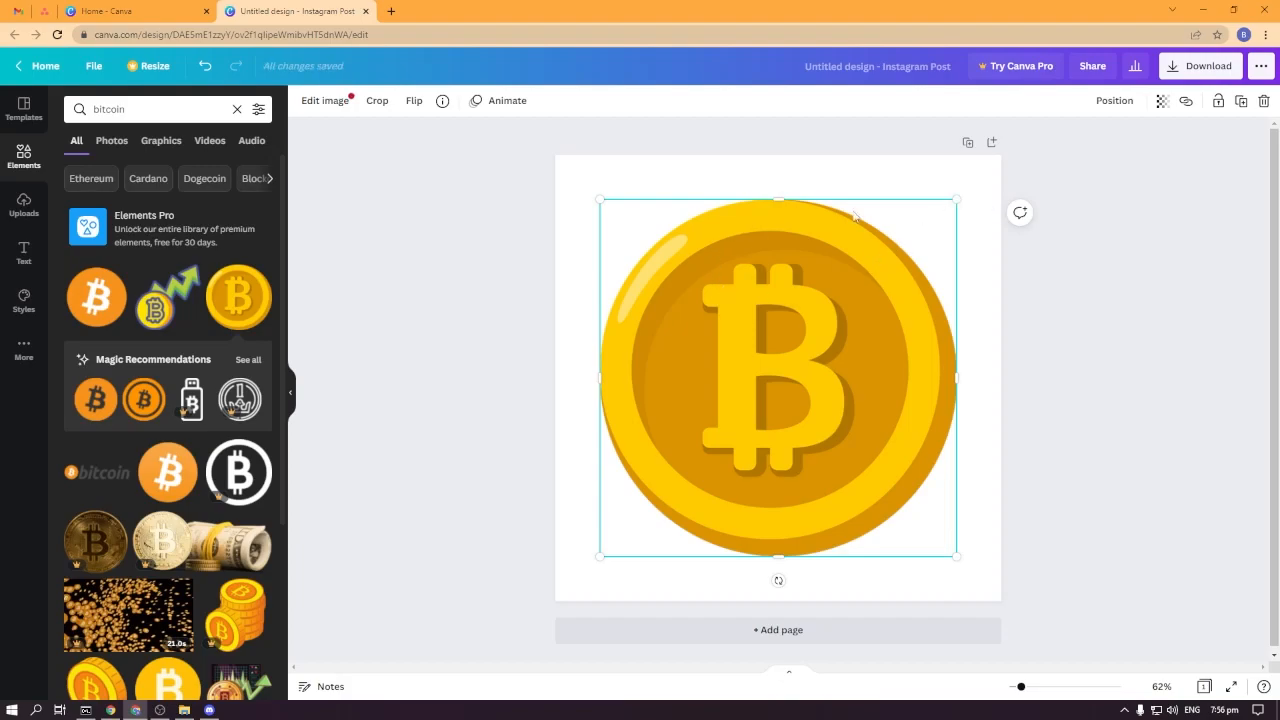
pyautogui.moveTo(958, 197); pyautogui.dragTo(838, 319)
pyautogui.moveTo(734, 425)
pyautogui.mouseDown()
pyautogui.moveTo(765, 392)
pyautogui.moveTo(738, 408)
pyautogui.mouseUp()
pyautogui.click(924, 386)
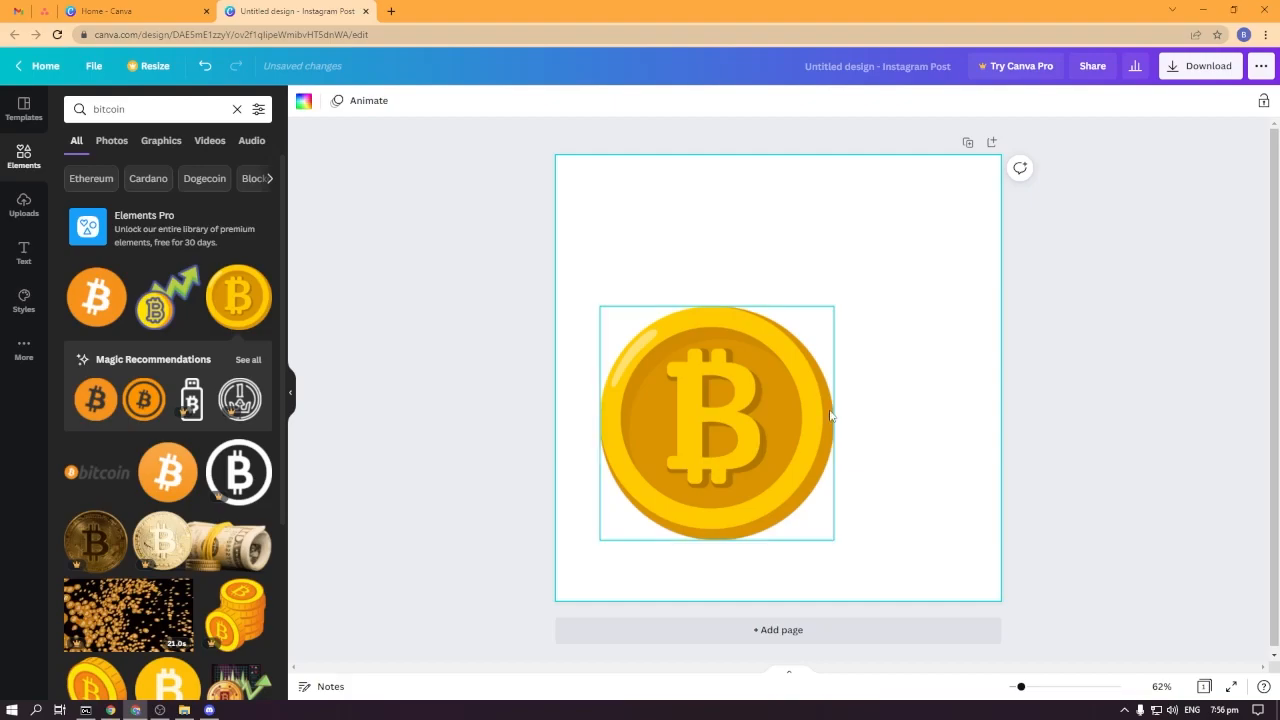
# Center the bitcoin coin graphic on the page.
pyautogui.moveTo(706, 437); pyautogui.dragTo(768, 417)
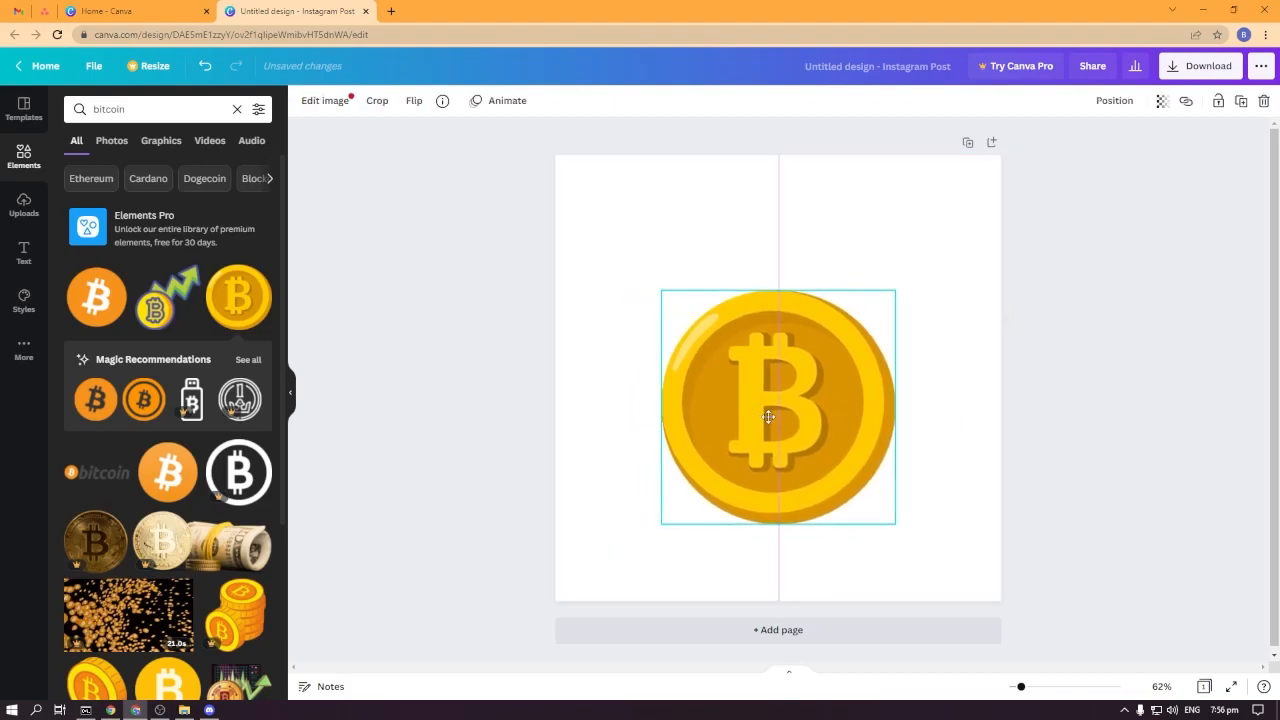
pyautogui.moveTo(818, 455); pyautogui.dragTo(818, 426)
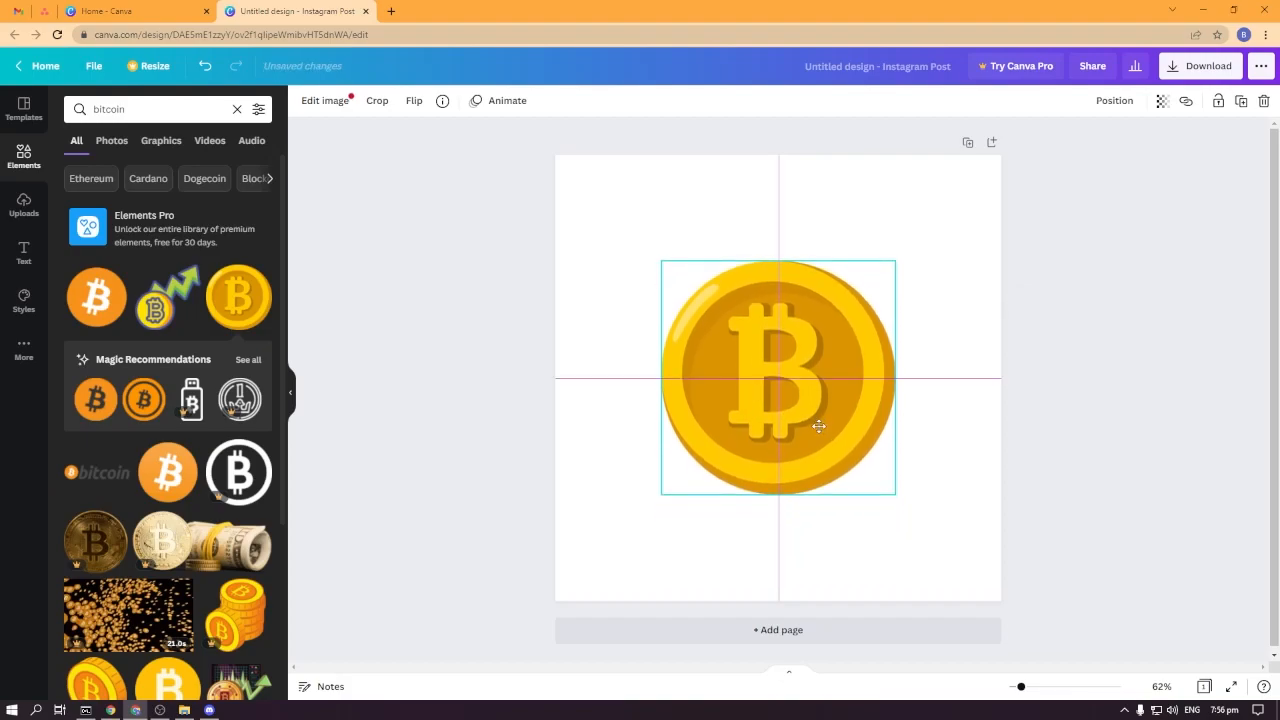
pyautogui.moveTo(818, 426); pyautogui.dragTo(816, 426)
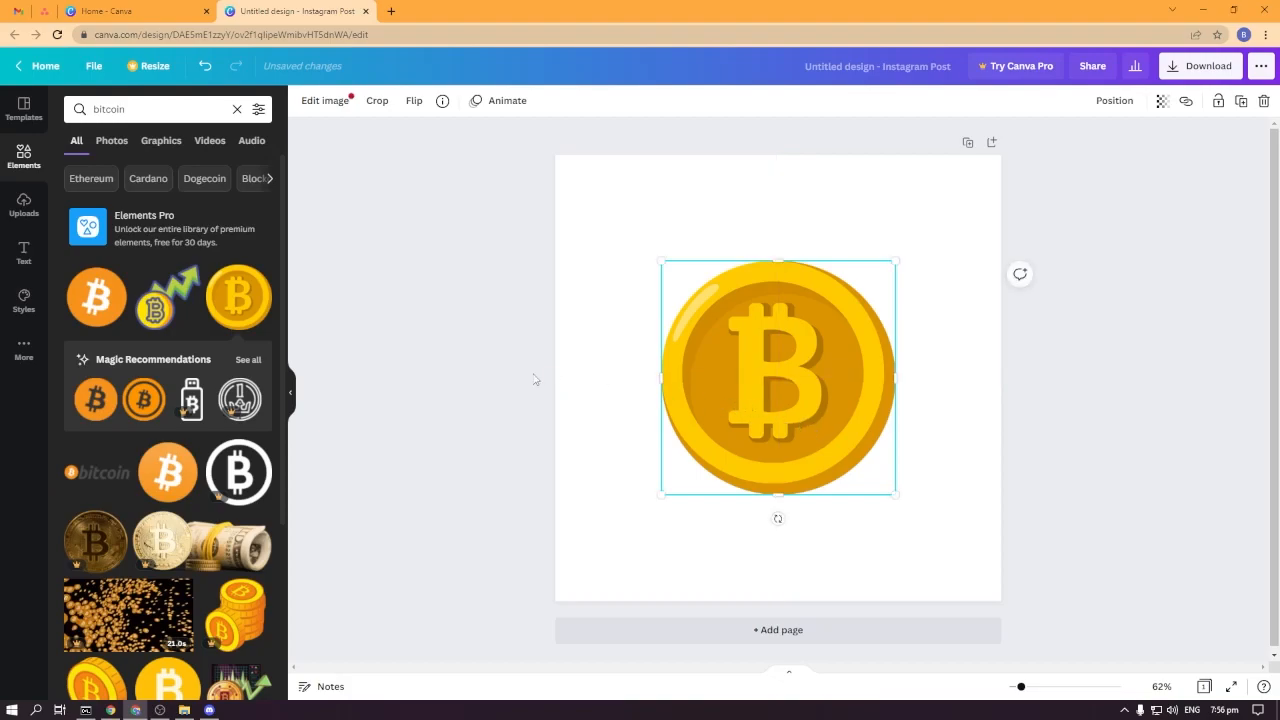
# Return to the elements overview and add the gray square from the recently used elements to the page.
pyautogui.click(36, 167)
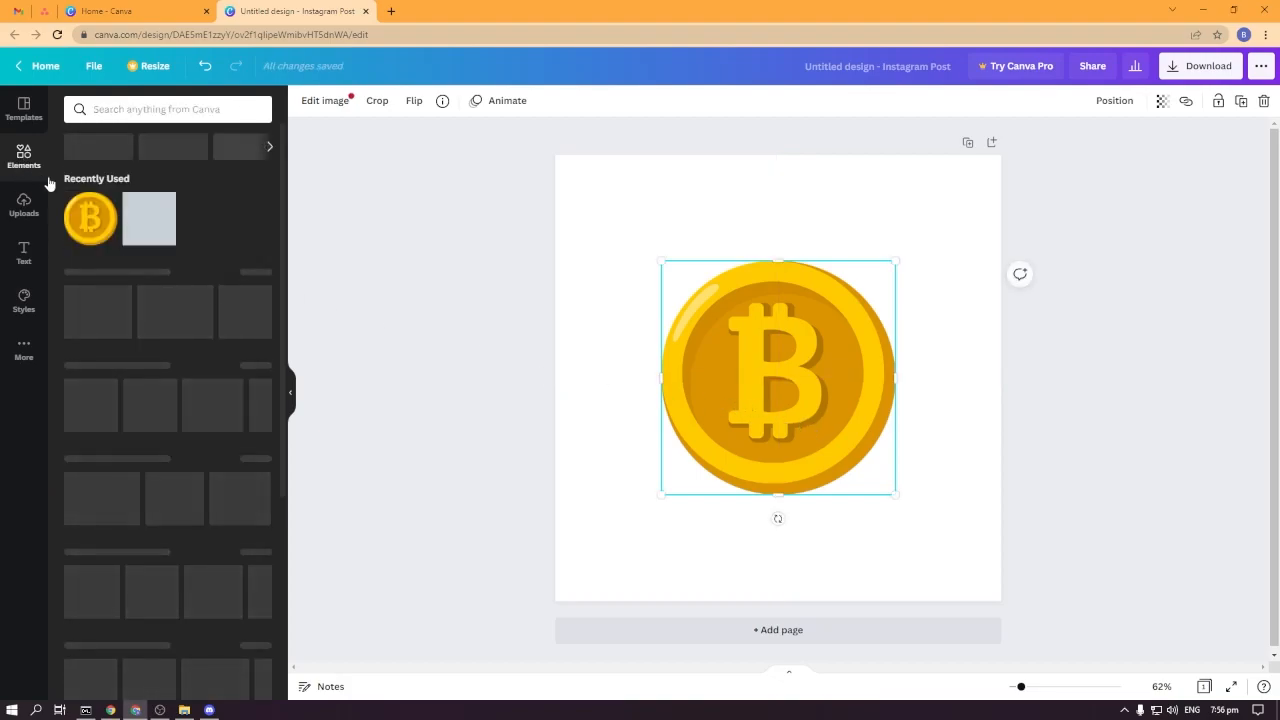
pyautogui.scroll(-2, 180, 340)
pyautogui.scroll(2, 197, 340)
pyautogui.scroll(-3, 203, 340)
pyautogui.scroll(-2, 206, 337)
pyautogui.scroll(5, 204, 381)
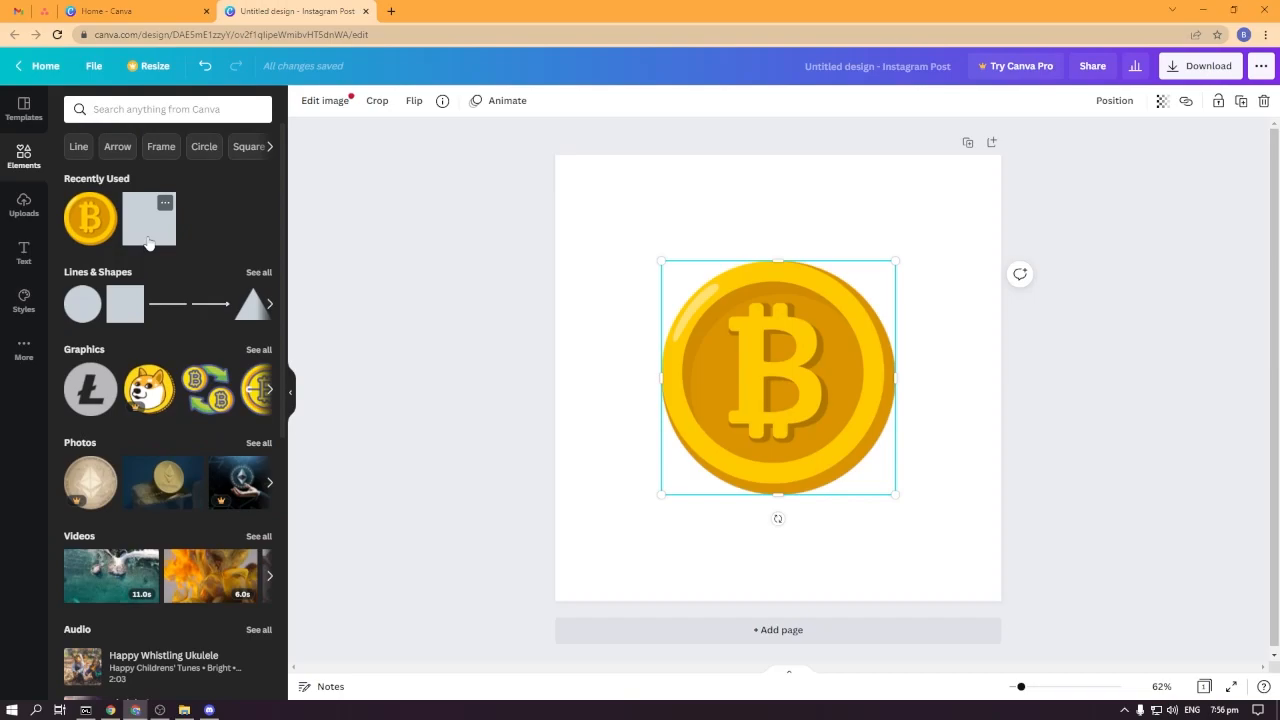
pyautogui.click(148, 243)
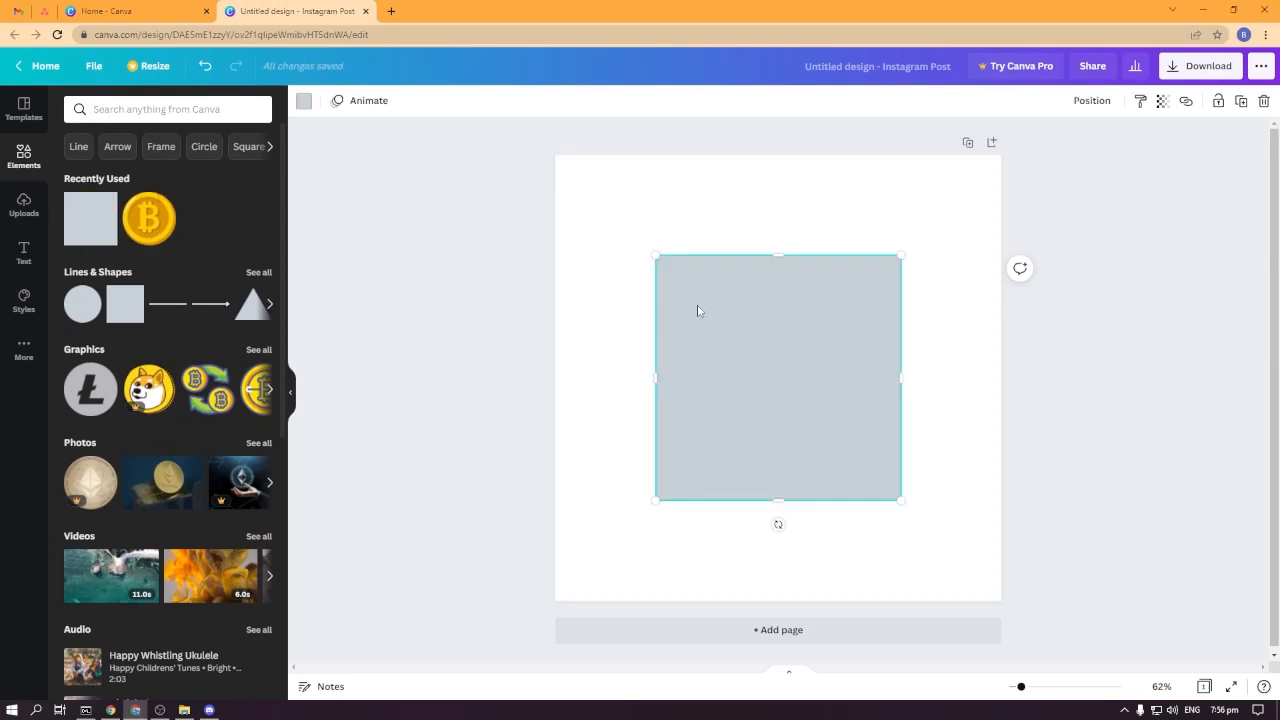
# Enlarge the square slightly, reposition it over the coin and send it backward behind the bitcoin graphic.
pyautogui.click(303, 100)
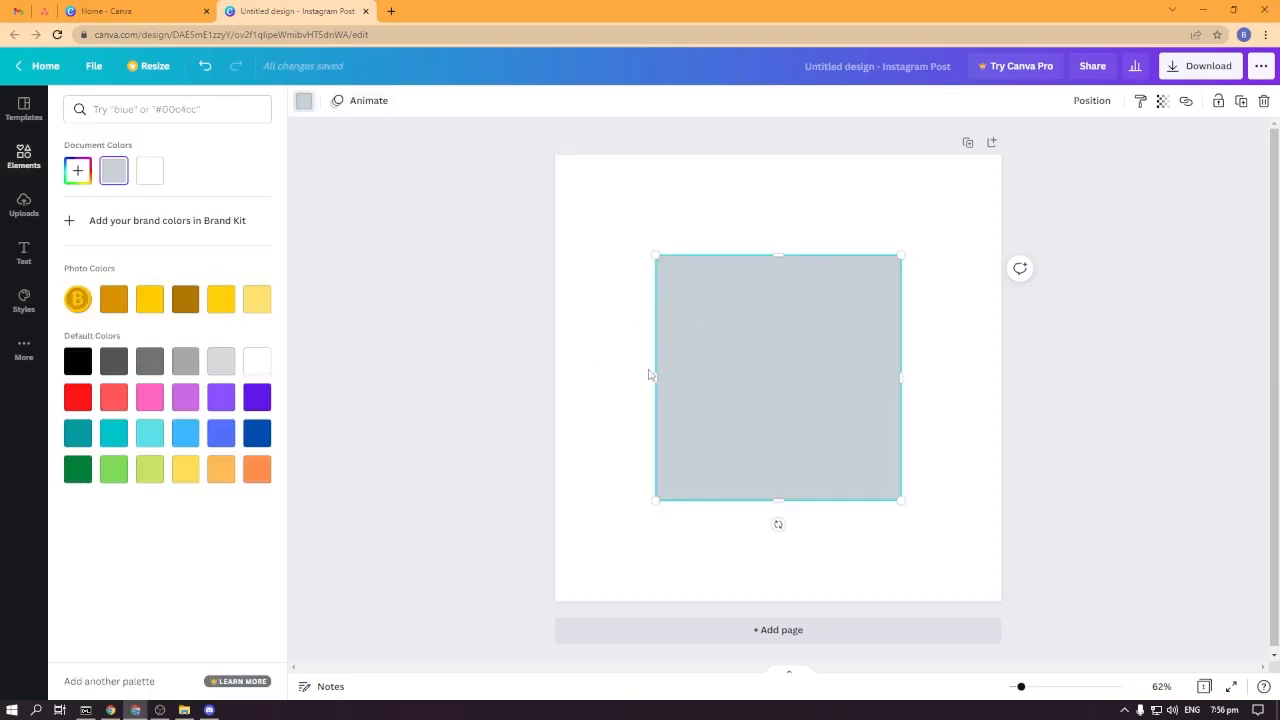
pyautogui.click(304, 101)
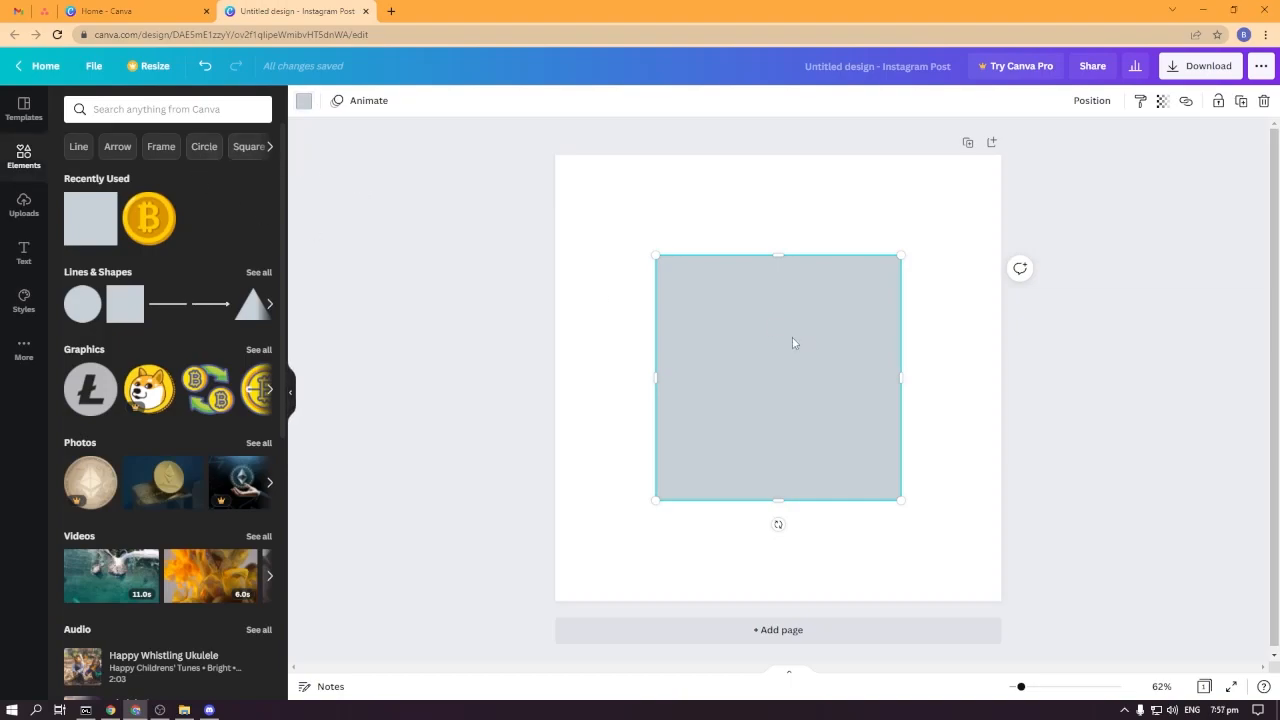
pyautogui.moveTo(655, 502); pyautogui.dragTo(640, 516)
pyautogui.moveTo(723, 463); pyautogui.dragTo(740, 448)
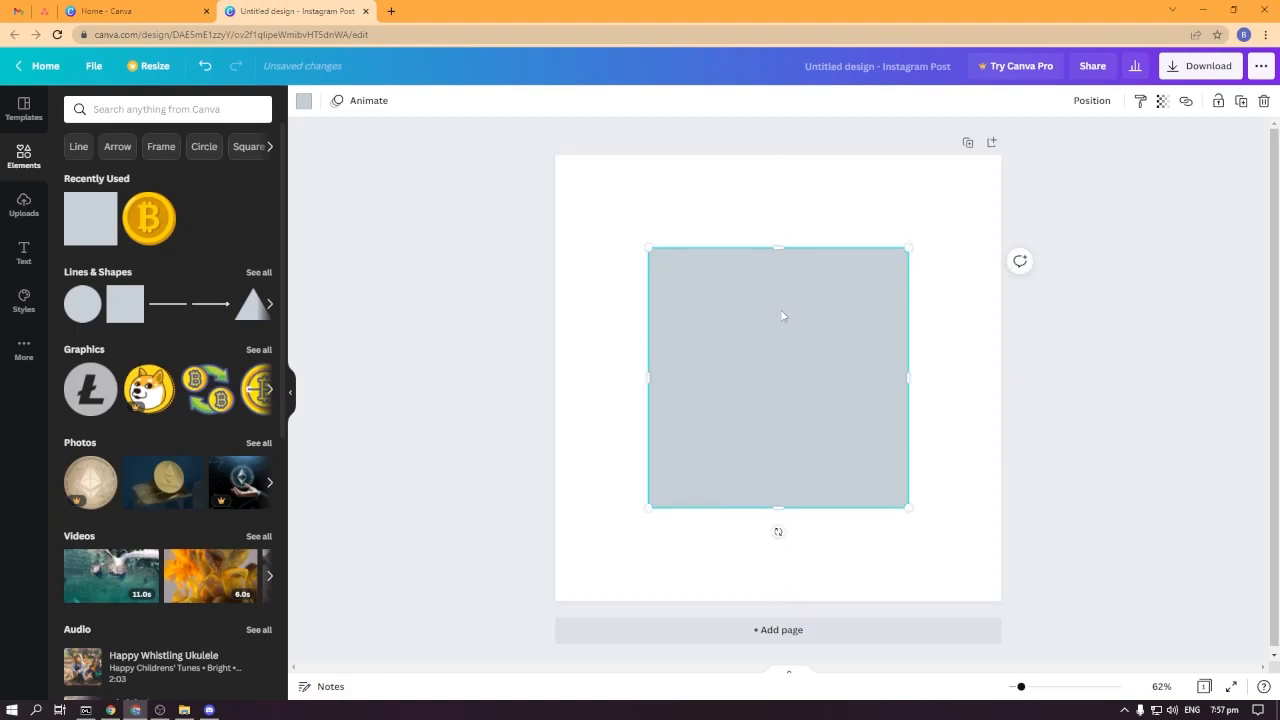
pyautogui.rightClick(809, 384)
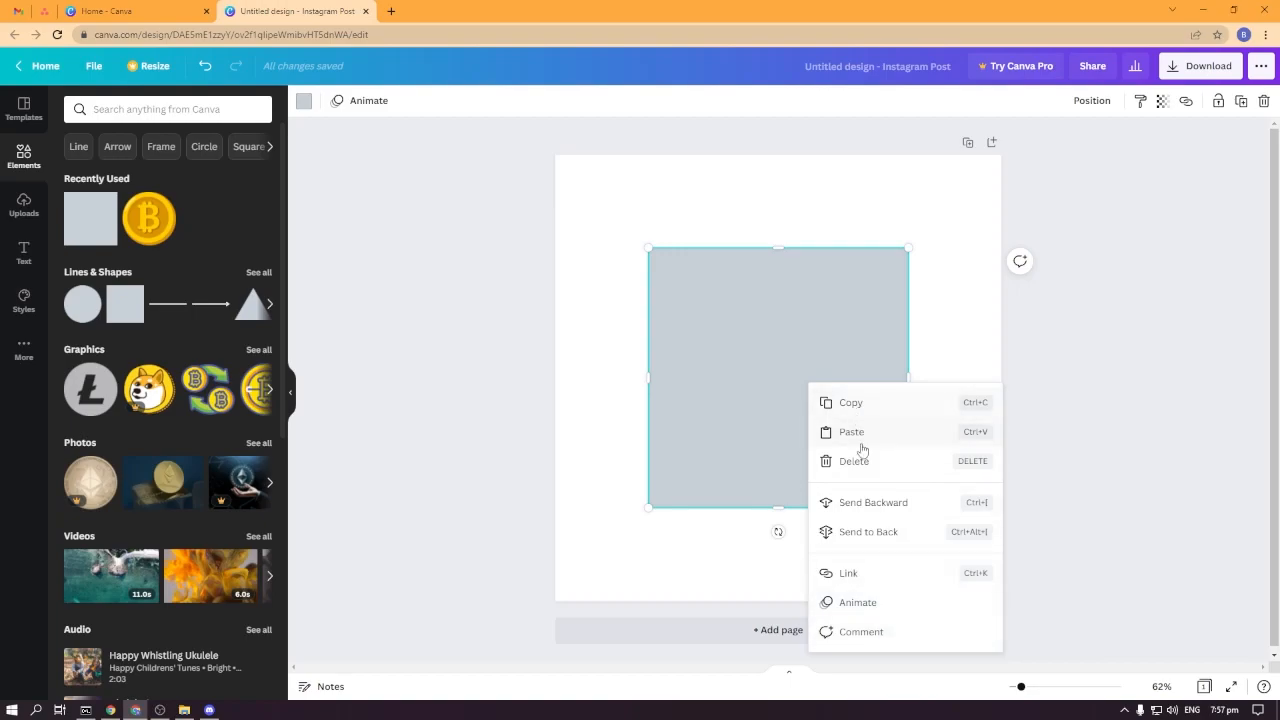
pyautogui.click(873, 503)
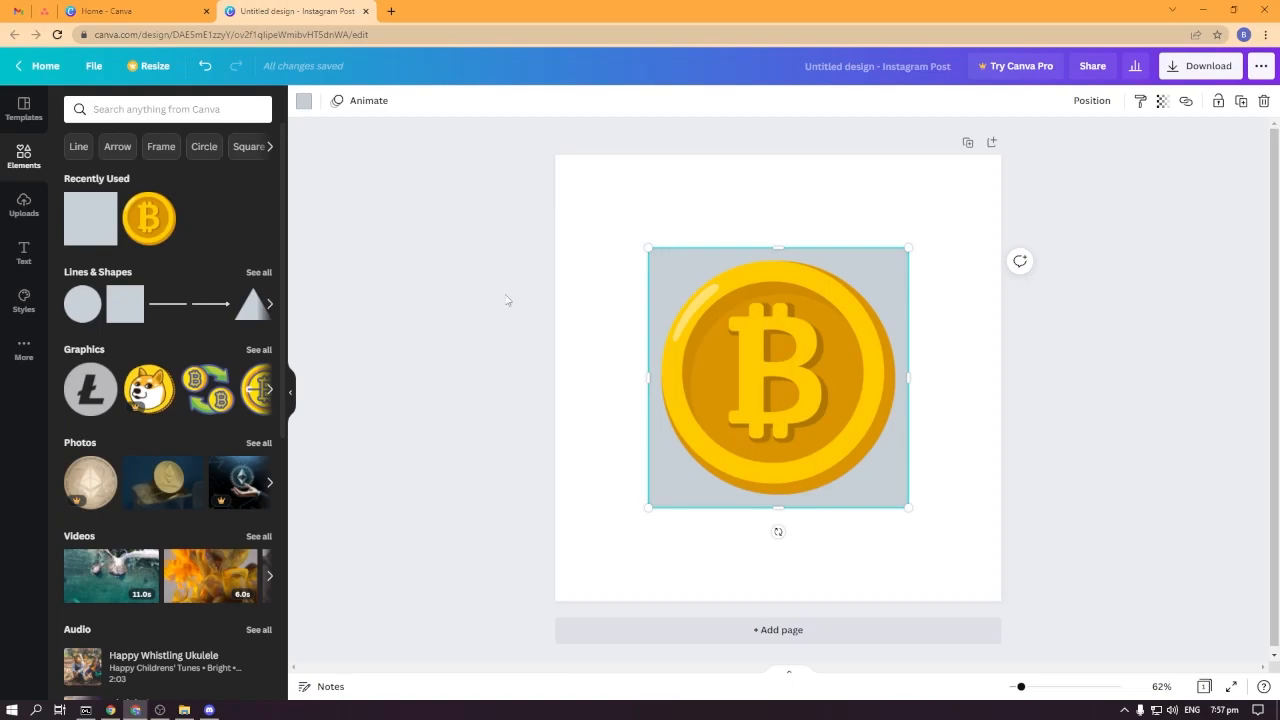
# Set the page background color to dark blue #304F8B.
pyautogui.click(967, 260)
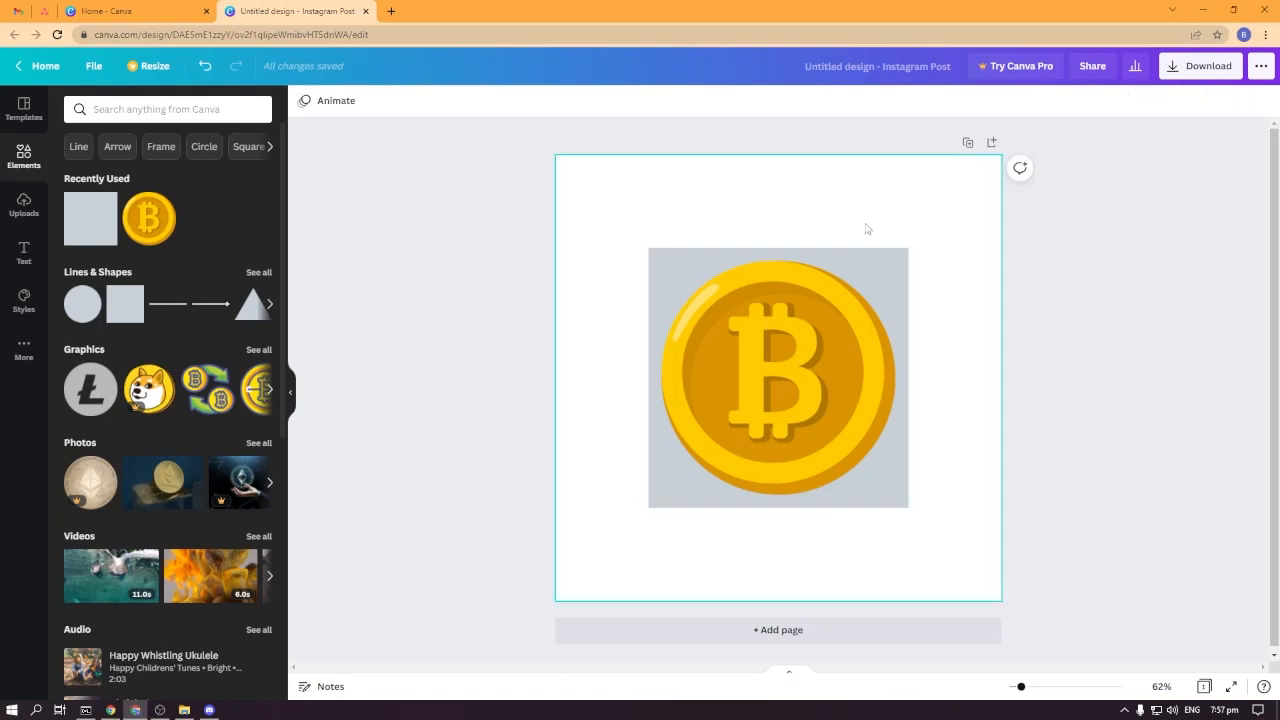
pyautogui.click(790, 189)
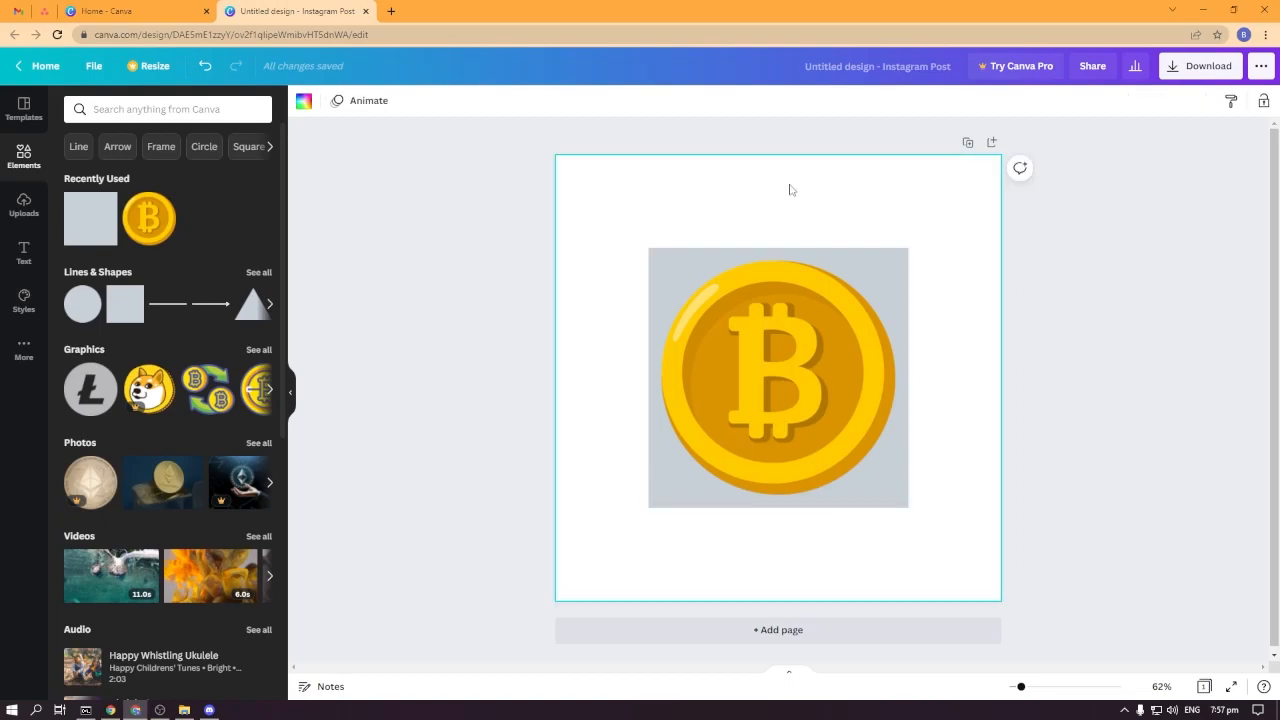
pyautogui.click(303, 103)
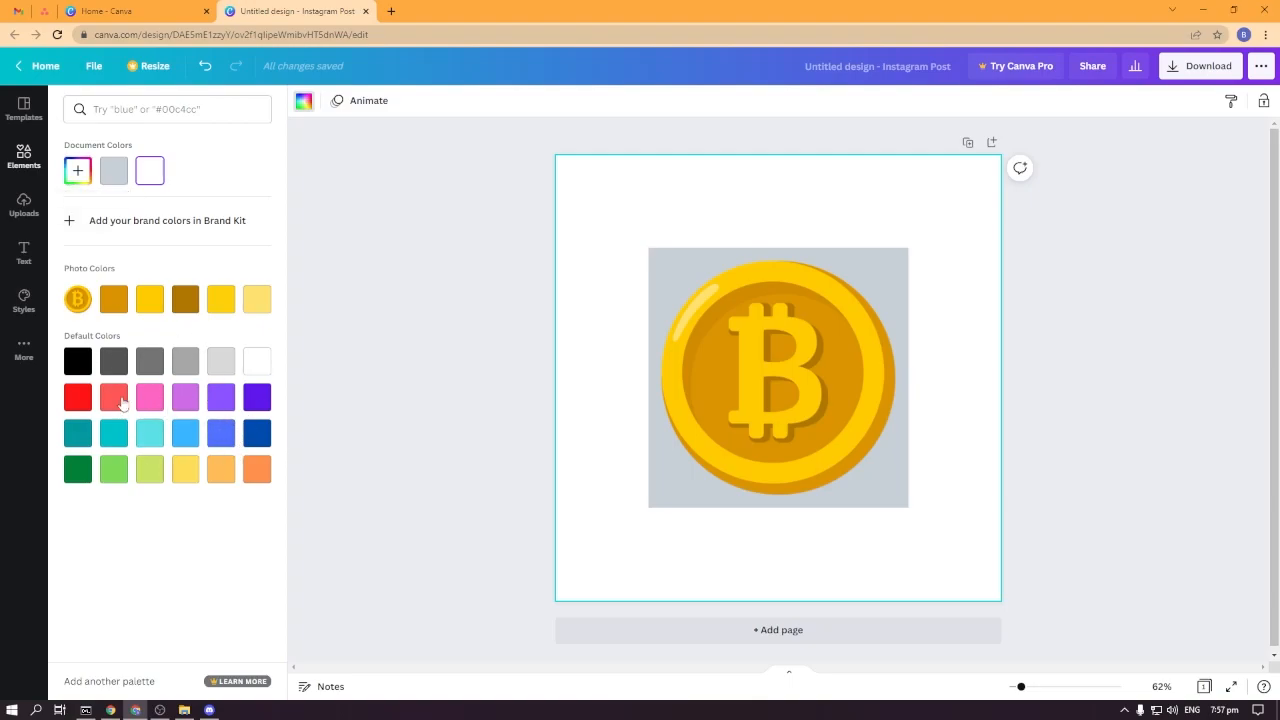
pyautogui.click(77, 172)
pyautogui.click(238, 306)
pyautogui.click(557, 67)
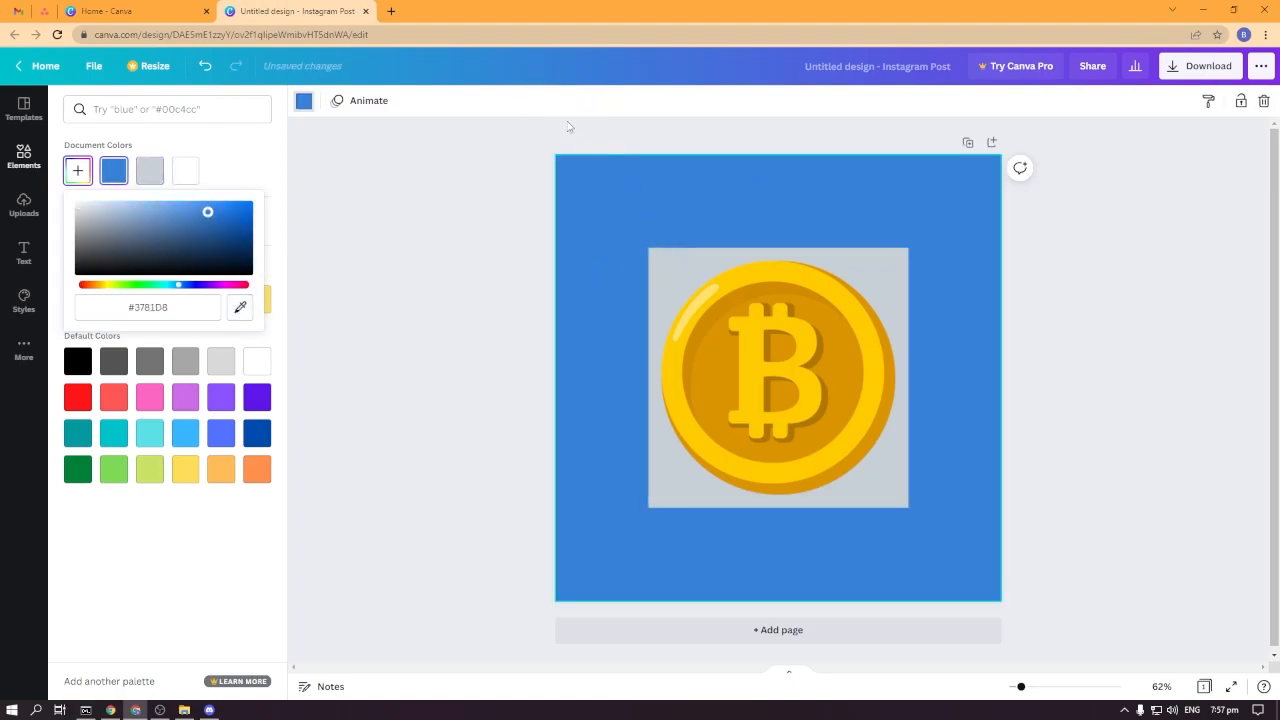
pyautogui.click(711, 66)
pyautogui.click(77, 171)
pyautogui.click(240, 307)
pyautogui.click(656, 58)
pyautogui.moveTo(200, 212); pyautogui.dragTo(191, 234)
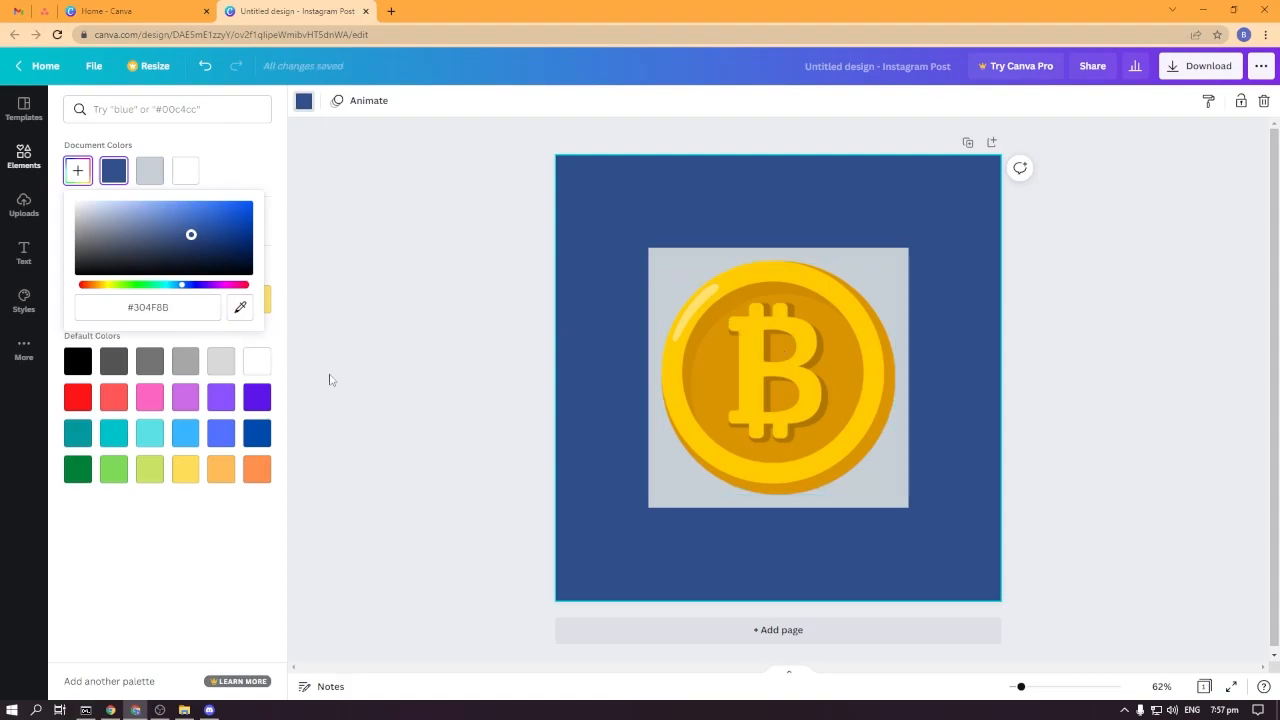
# Color the square behind the coin yellow #FFCB00, sampled from the coin.
pyautogui.click(653, 249)
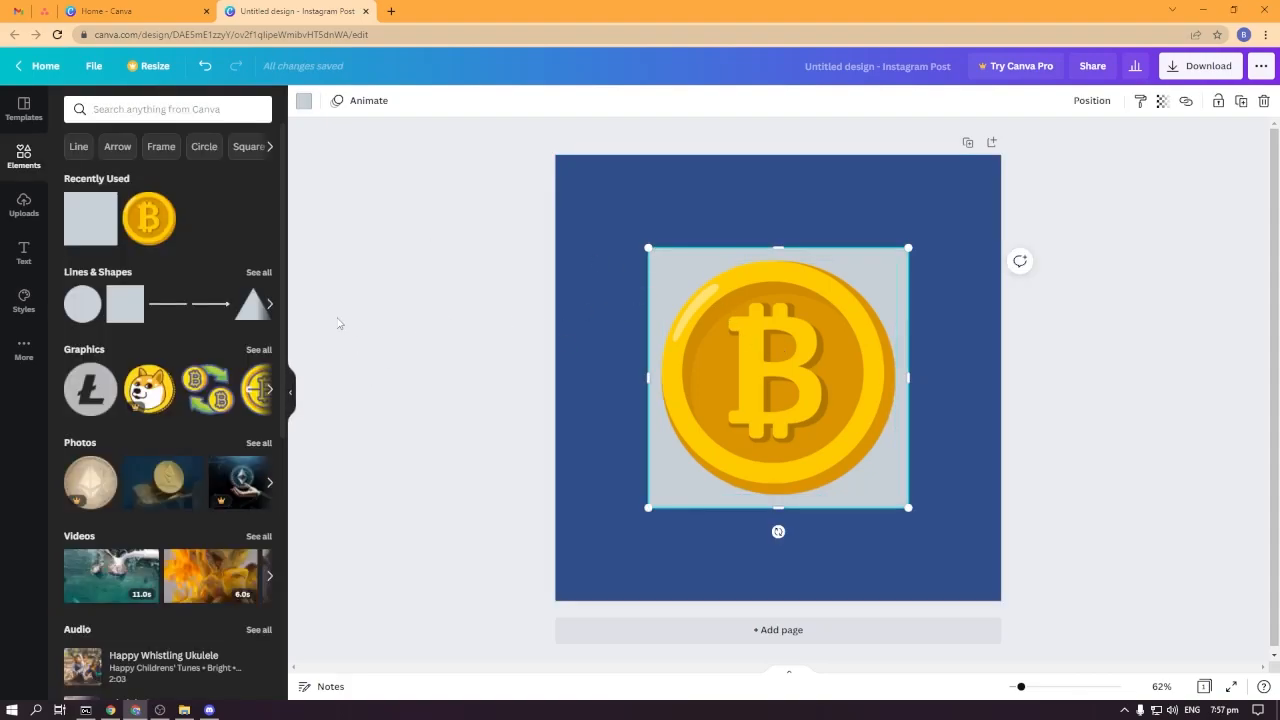
pyautogui.click(304, 103)
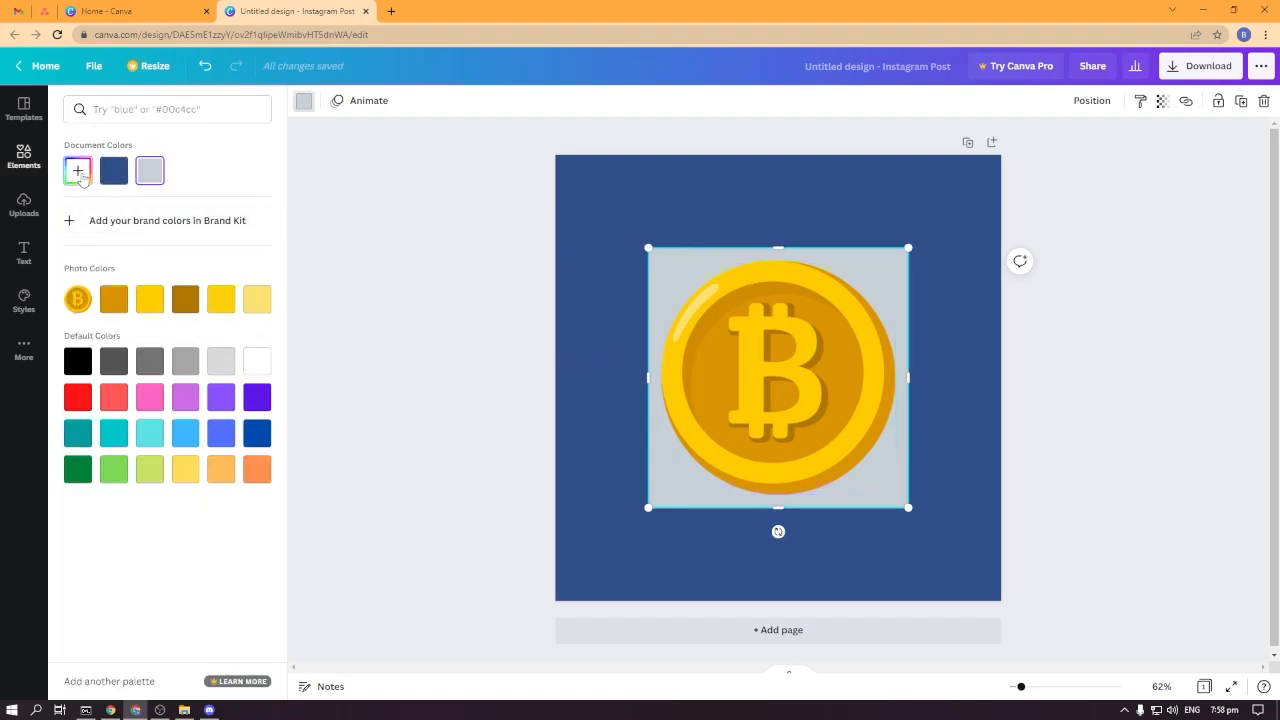
pyautogui.click(77, 170)
pyautogui.click(240, 307)
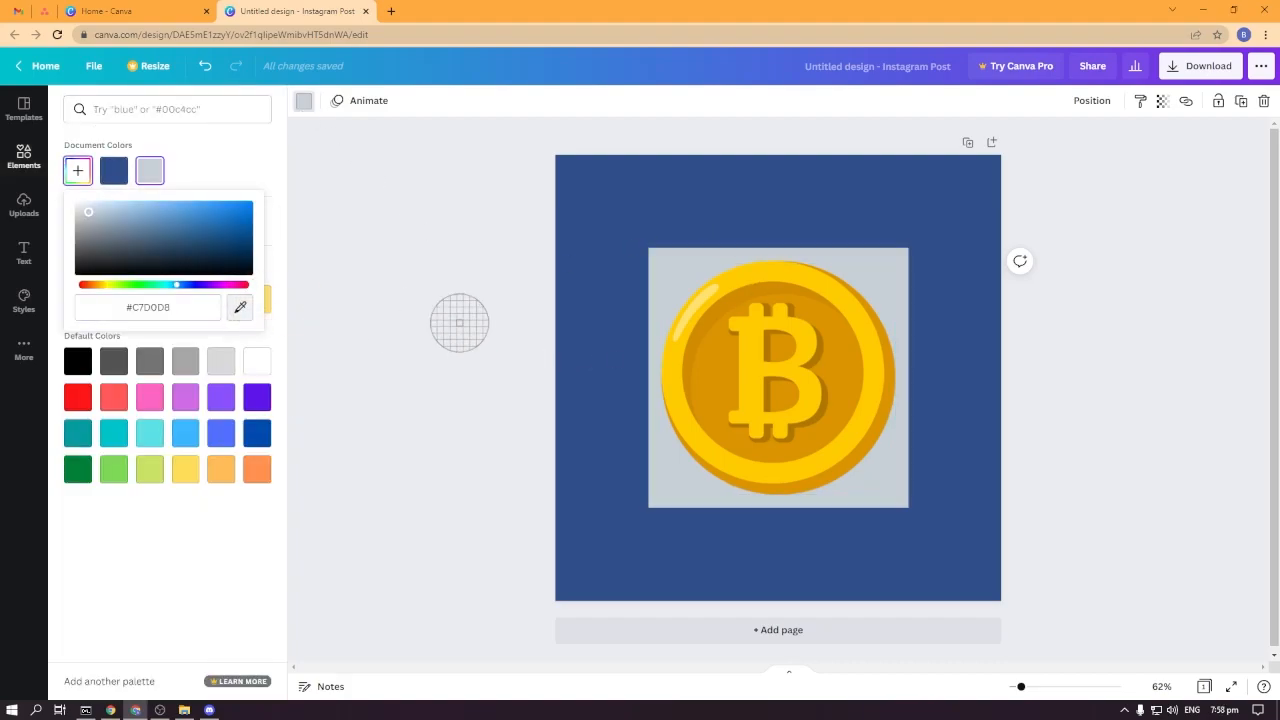
pyautogui.click(795, 275)
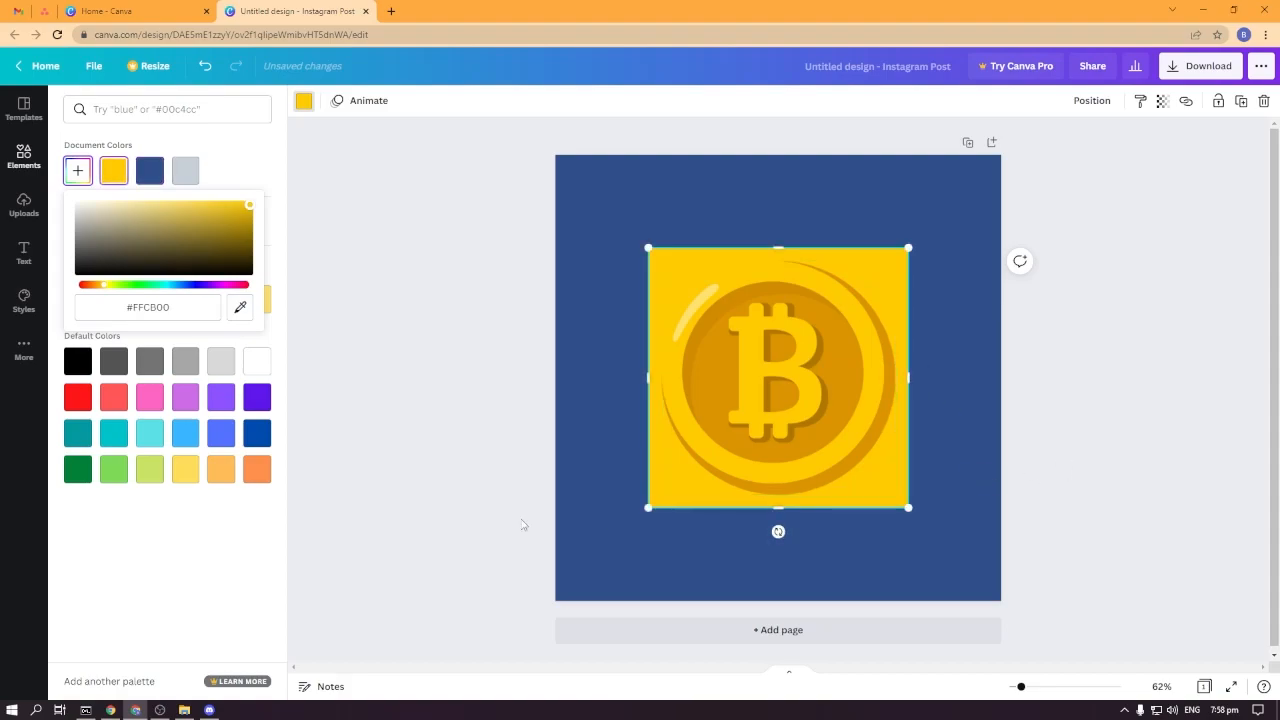
pyautogui.click(321, 523)
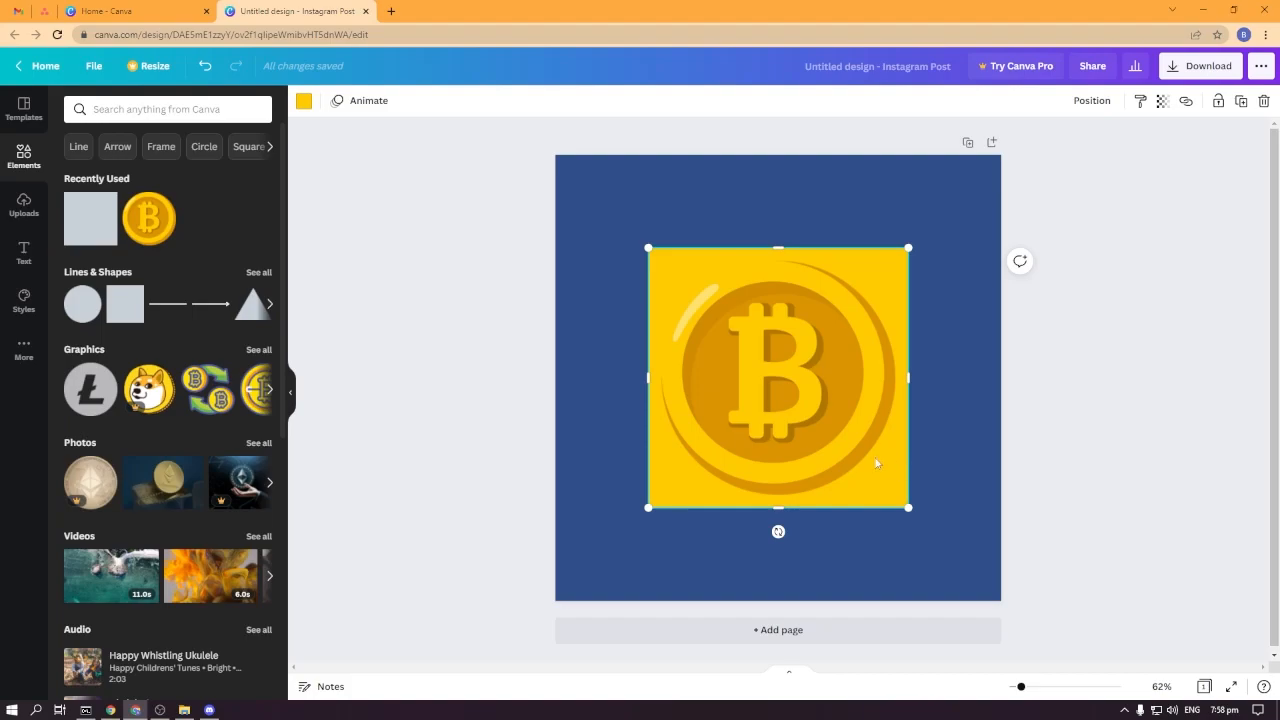
# Browse the Elements, Uploads and Styles panels.
pyautogui.scroll(-1, 160, 420)
pyautogui.scroll(1, 160, 450)
pyautogui.scroll(-5, 150, 450)
pyautogui.scroll(4, 200, 470)
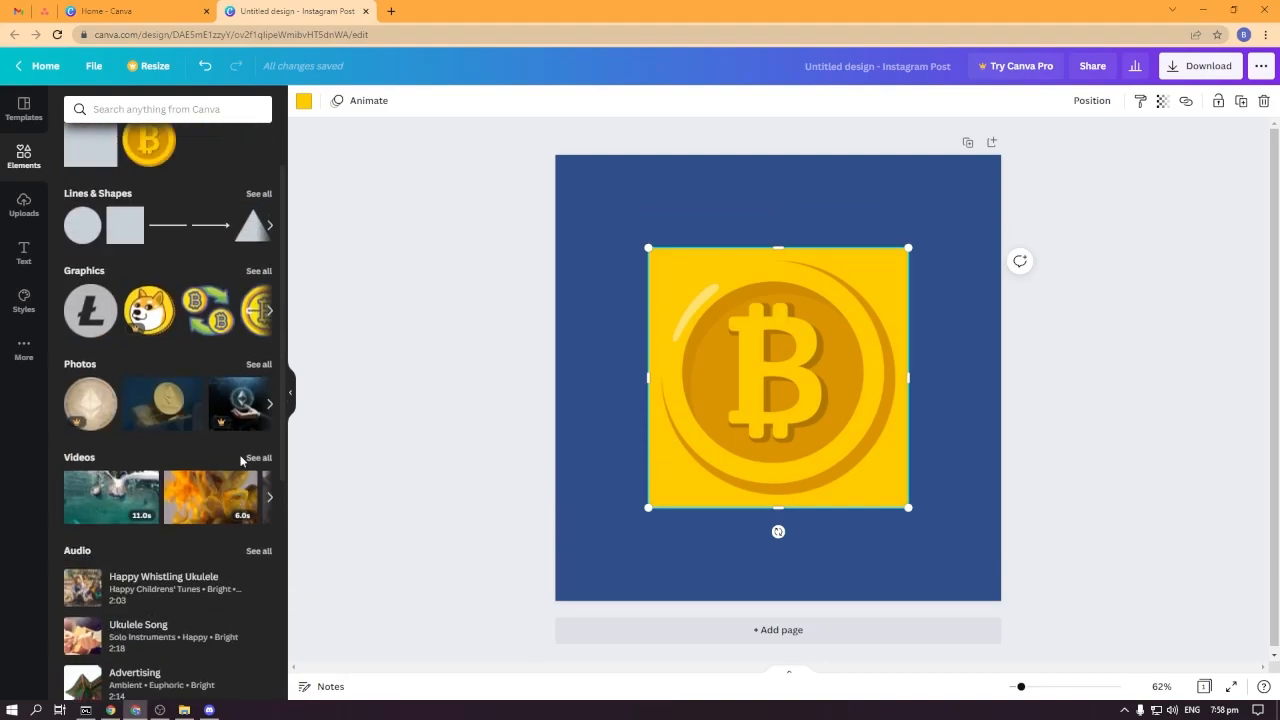
pyautogui.scroll(1, 240, 458)
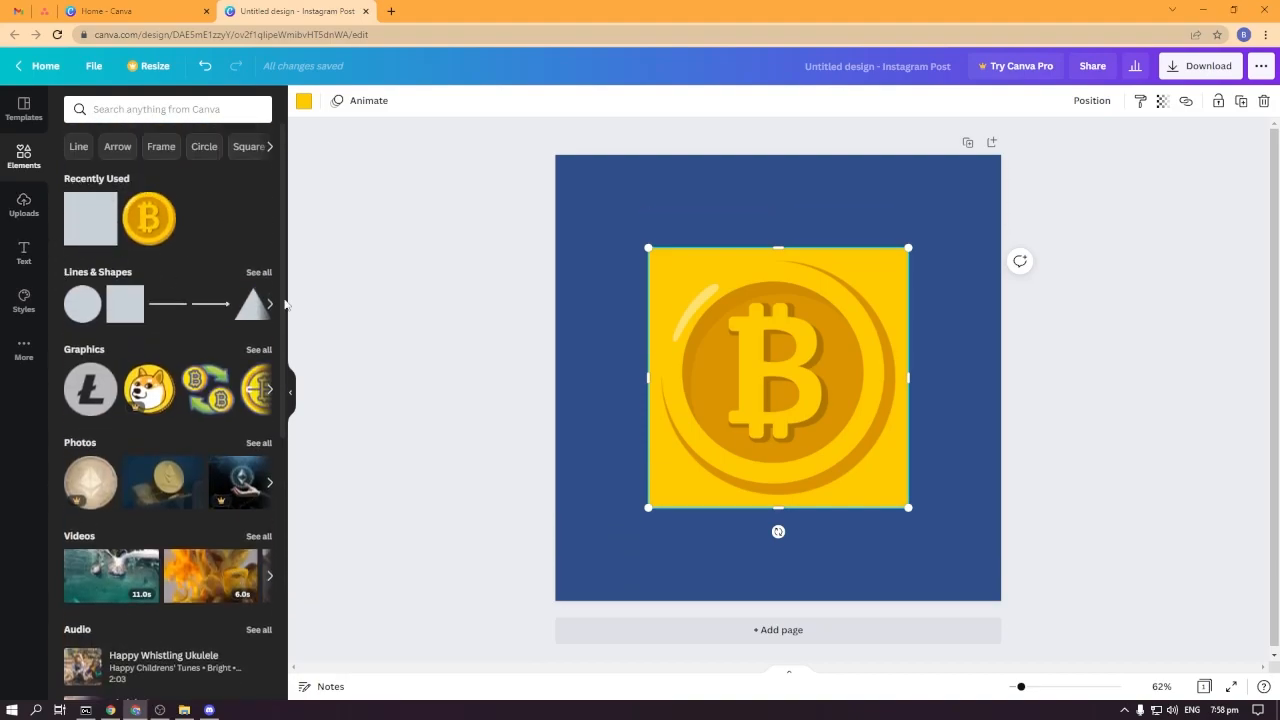
pyautogui.click(24, 205)
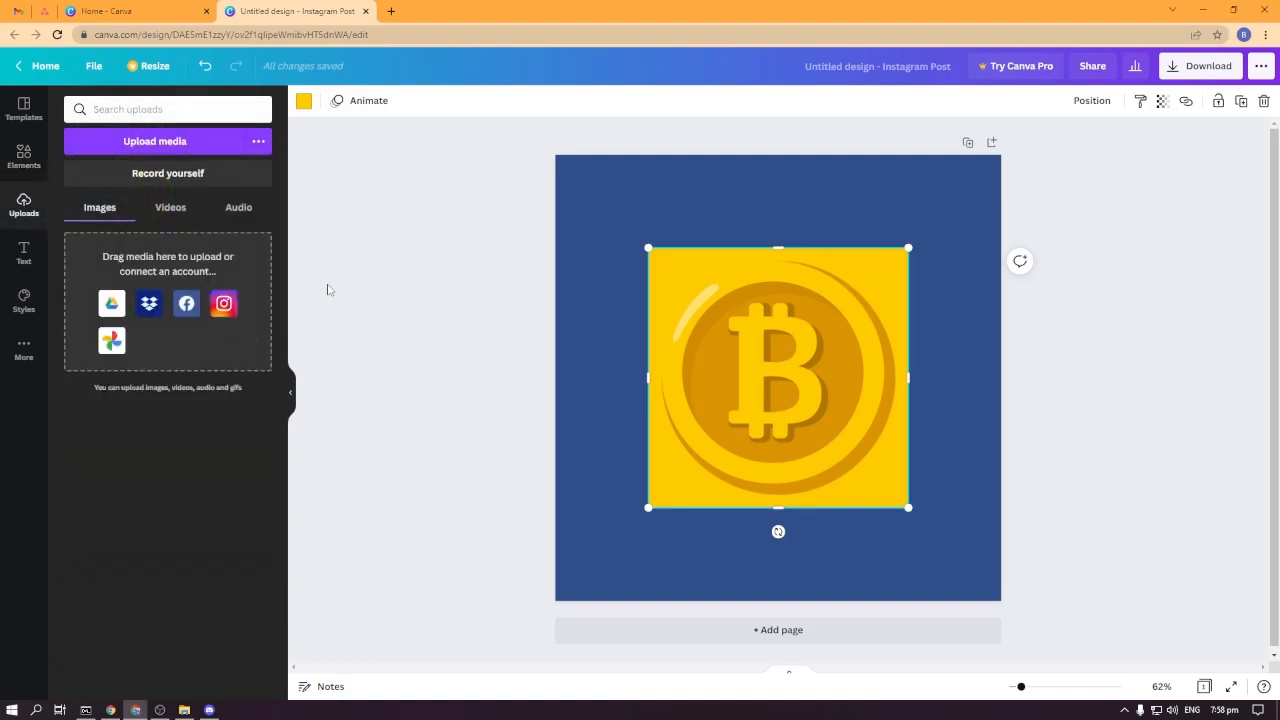
pyautogui.click(24, 300)
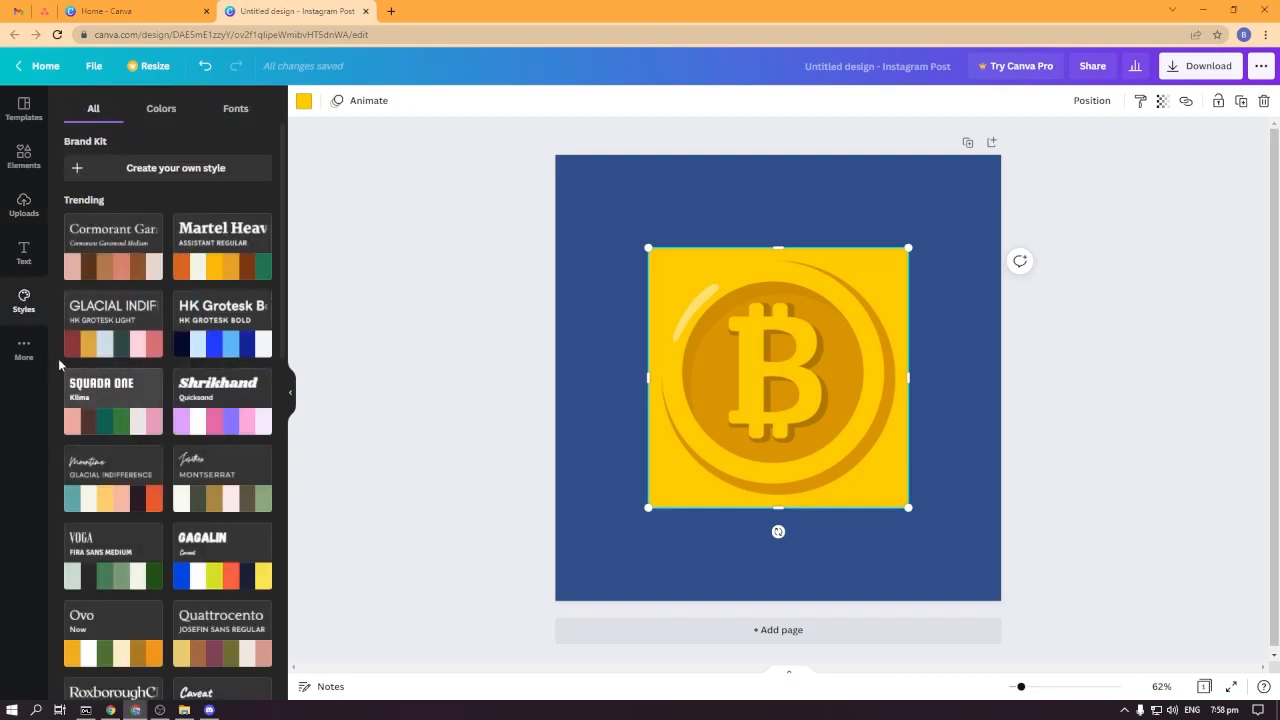
pyautogui.click(24, 157)
pyautogui.scroll(-5, 212, 433)
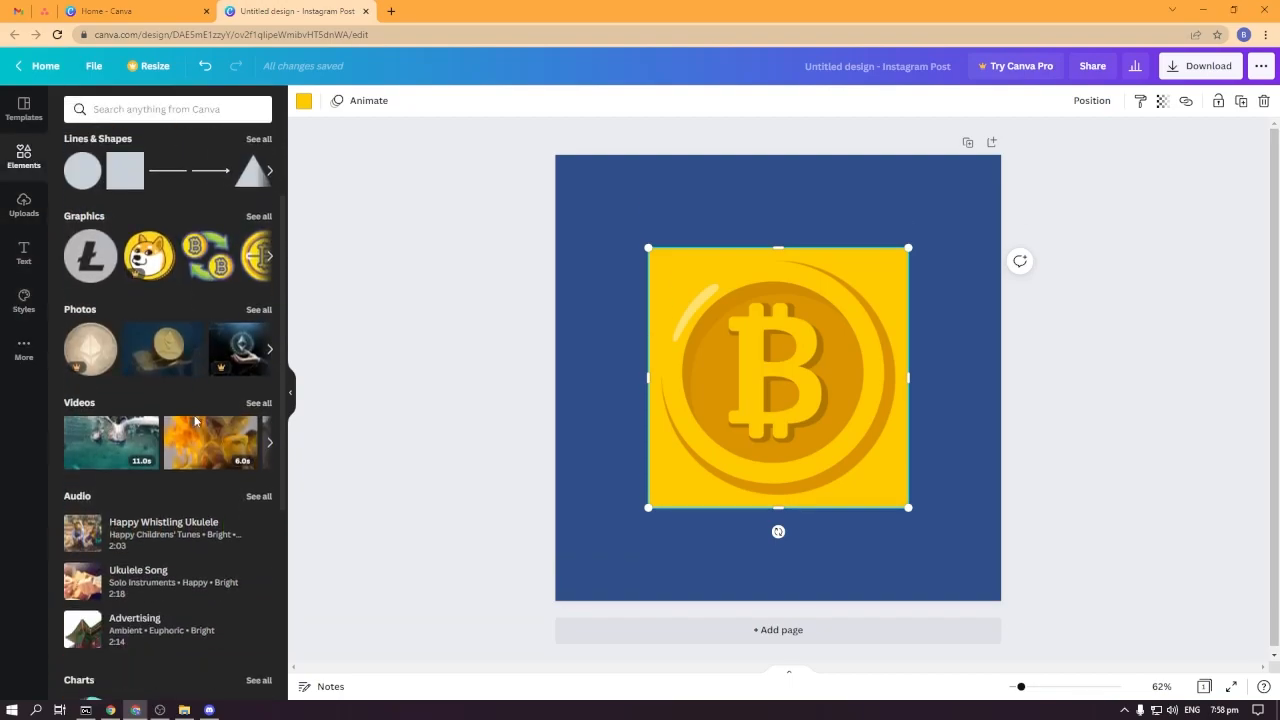
pyautogui.scroll(3, 212, 440)
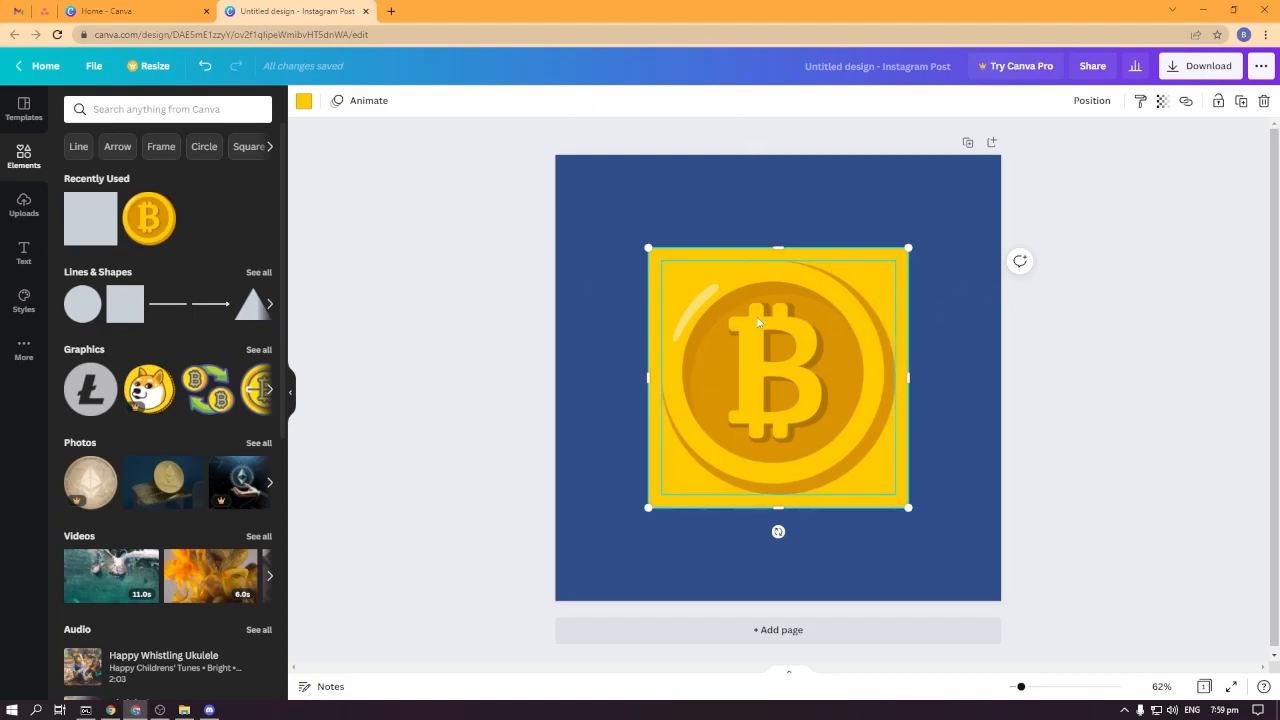
# Download the design as a PNG file.
pyautogui.click(1200, 74)
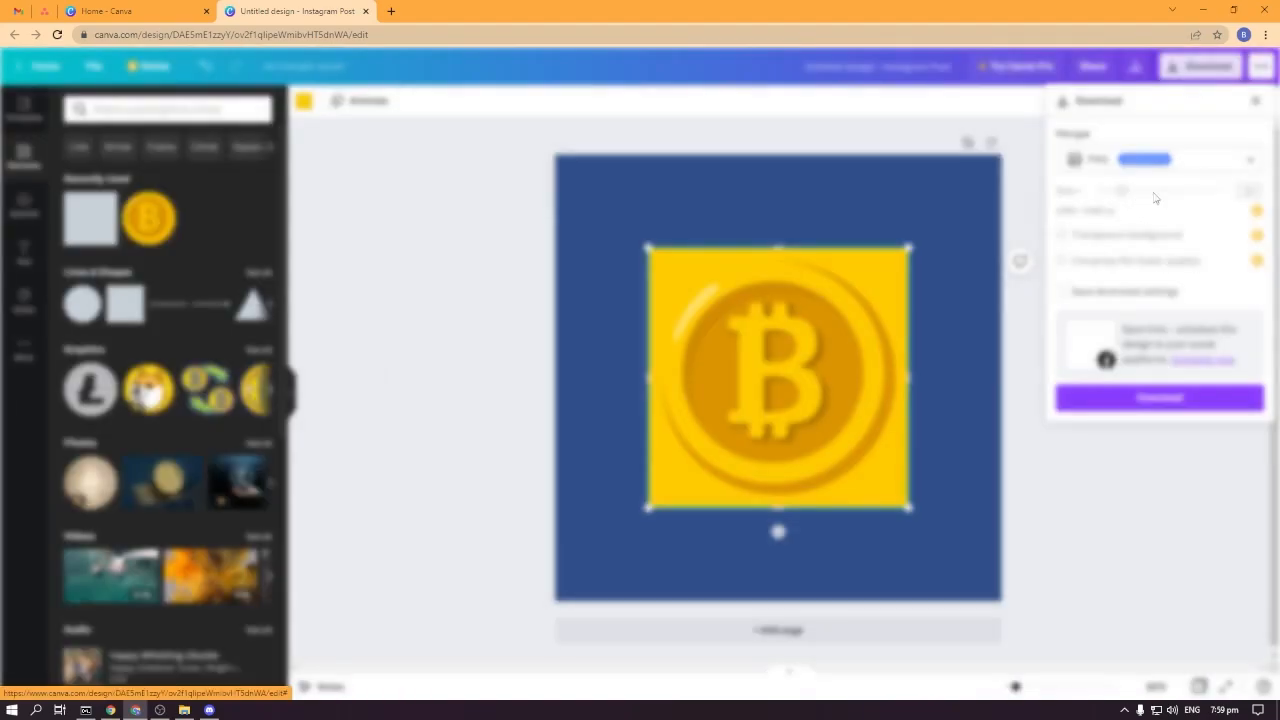
pyautogui.scroll(-1, 520, 468)
pyautogui.scroll(1, 578, 388)
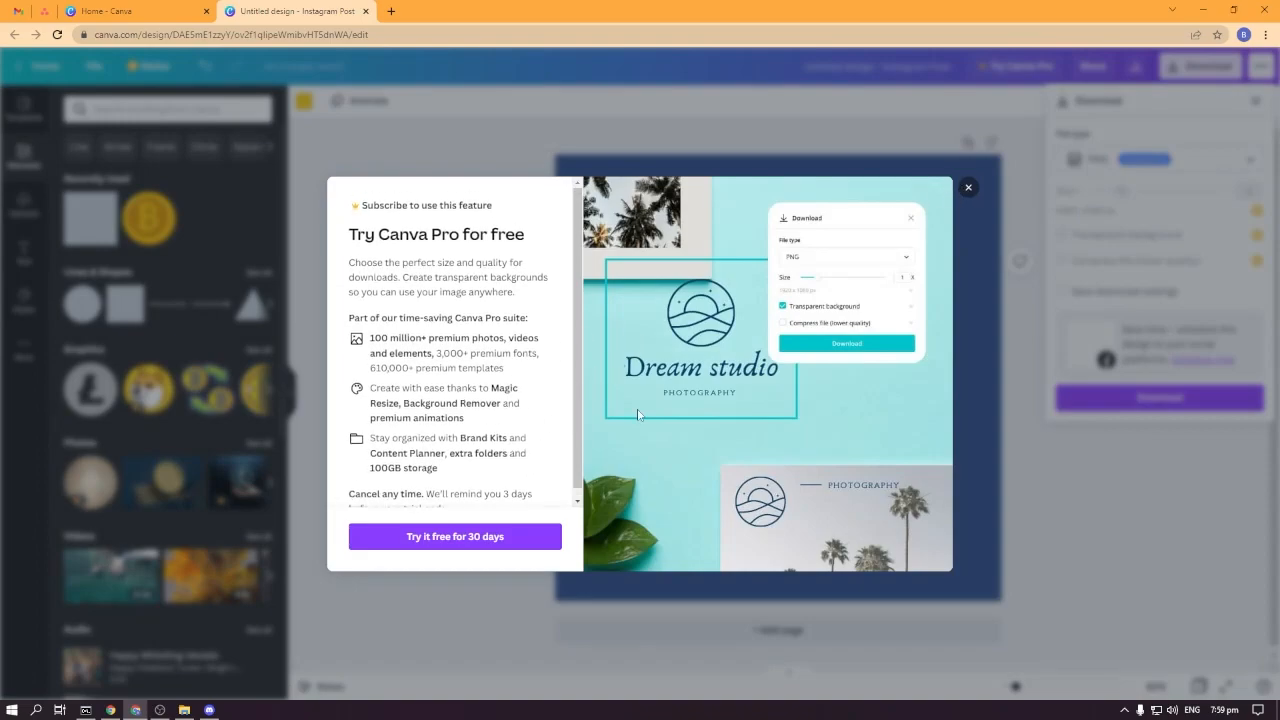
pyautogui.click(968, 187)
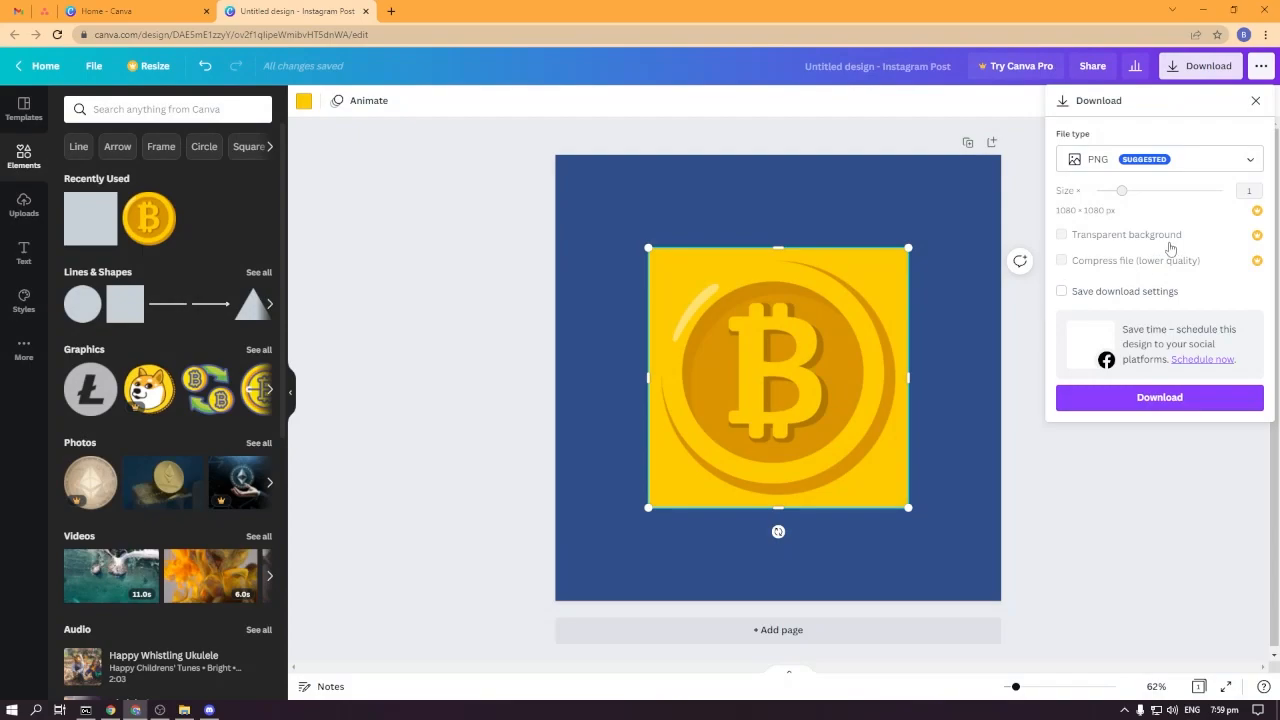
pyautogui.click(1207, 162)
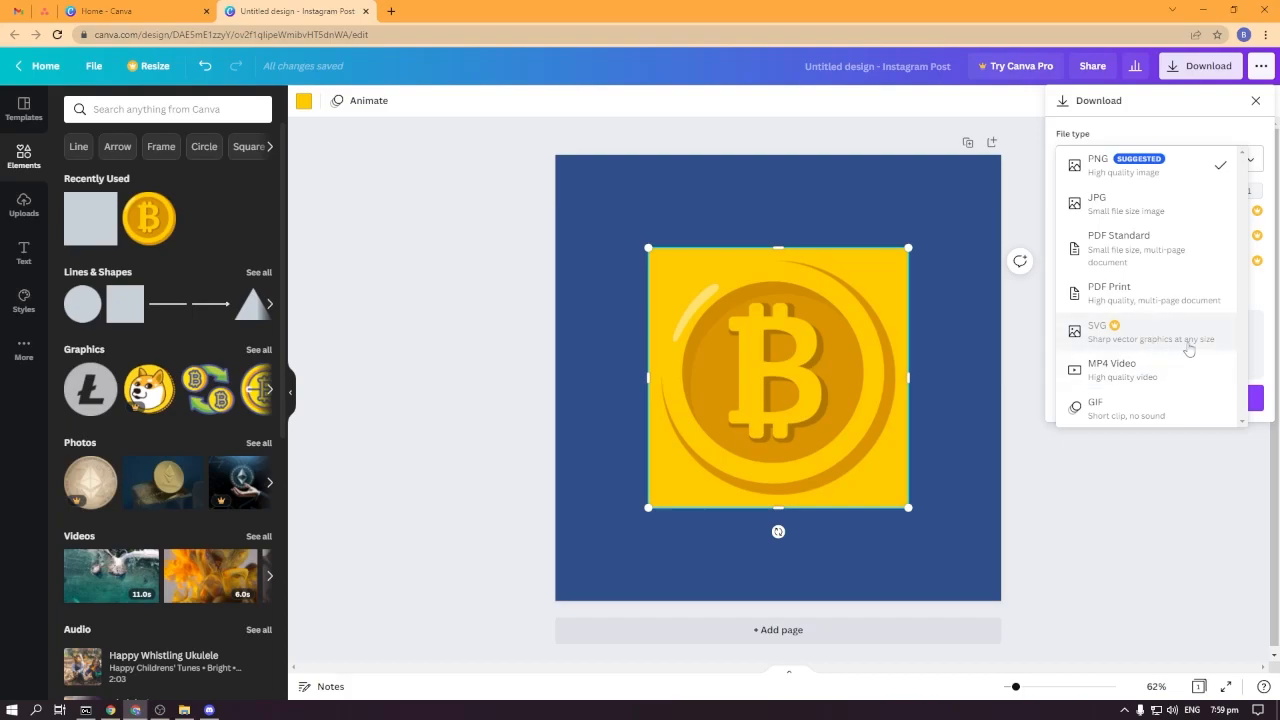
pyautogui.click(1151, 168)
pyautogui.click(1170, 404)
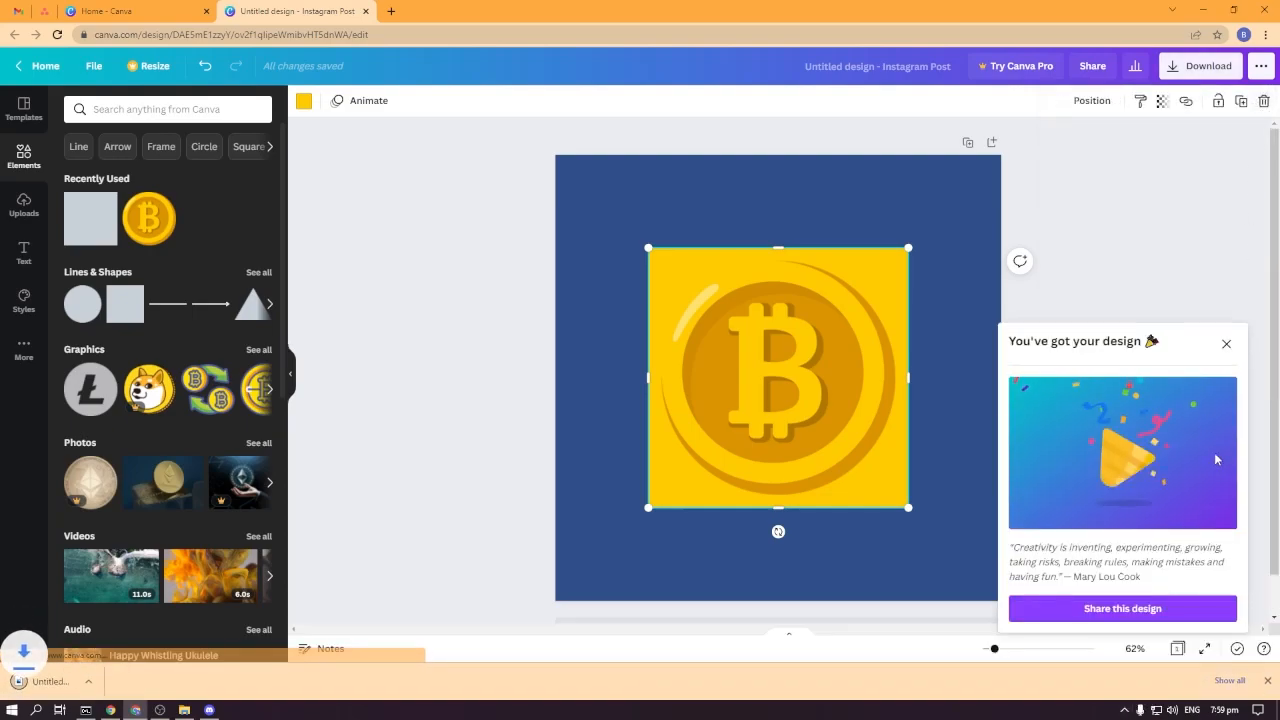
pyautogui.click(1226, 346)
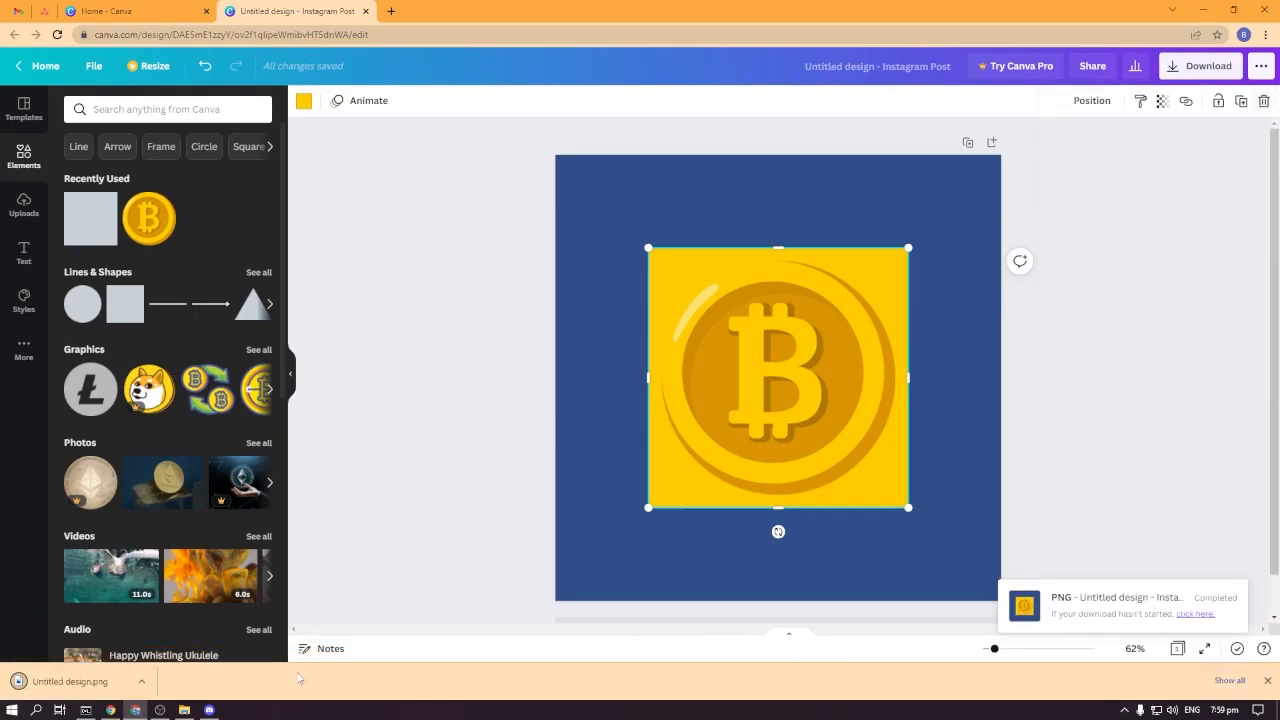